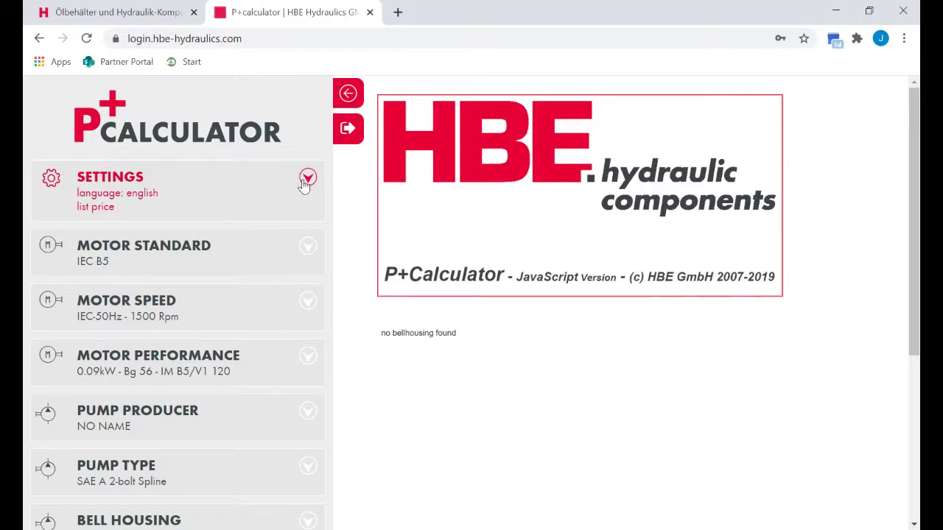
# Step: Switch the calculator language to German and review the price and component display settings
pyautogui.click(304, 181)
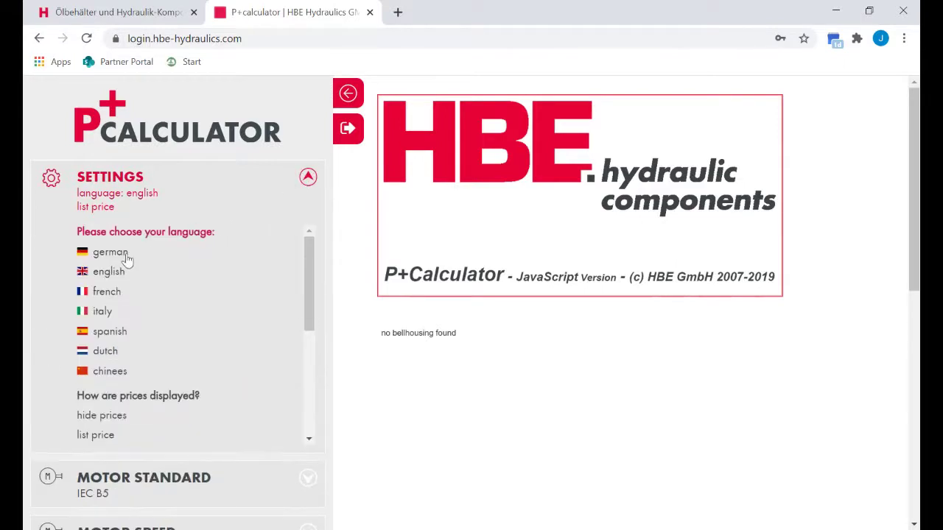
pyautogui.moveTo(129, 254); pyautogui.dragTo(126, 254)
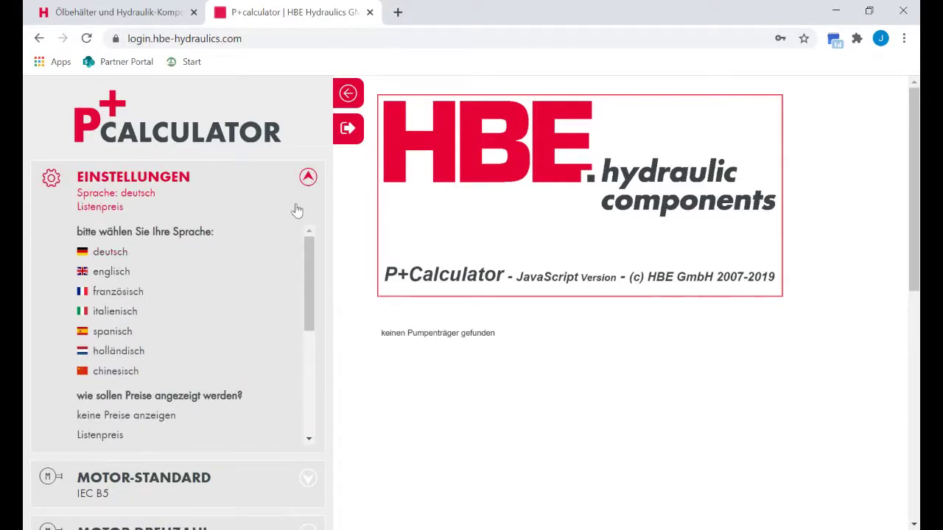
pyautogui.scroll(-1, 292, 269)
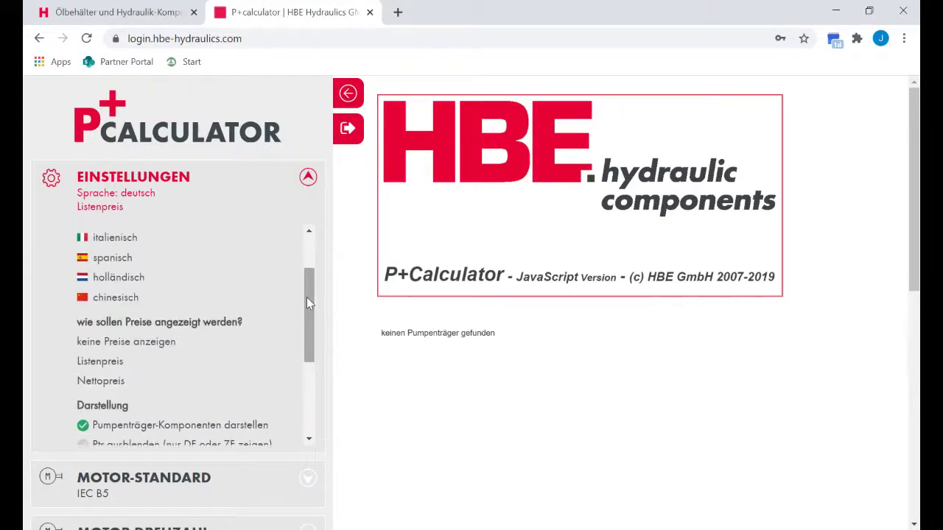
pyautogui.scroll(-1, 308, 302)
pyautogui.scroll(-4, 308, 301)
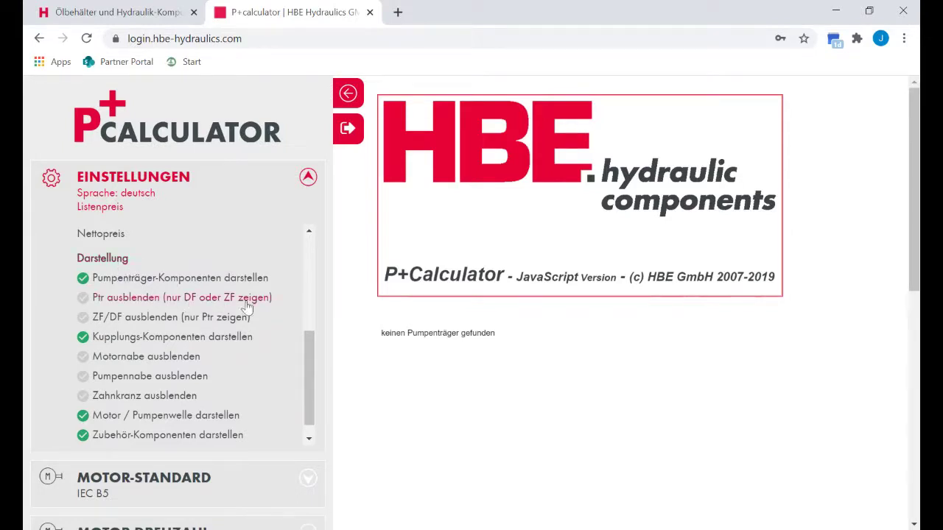
pyautogui.click(308, 180)
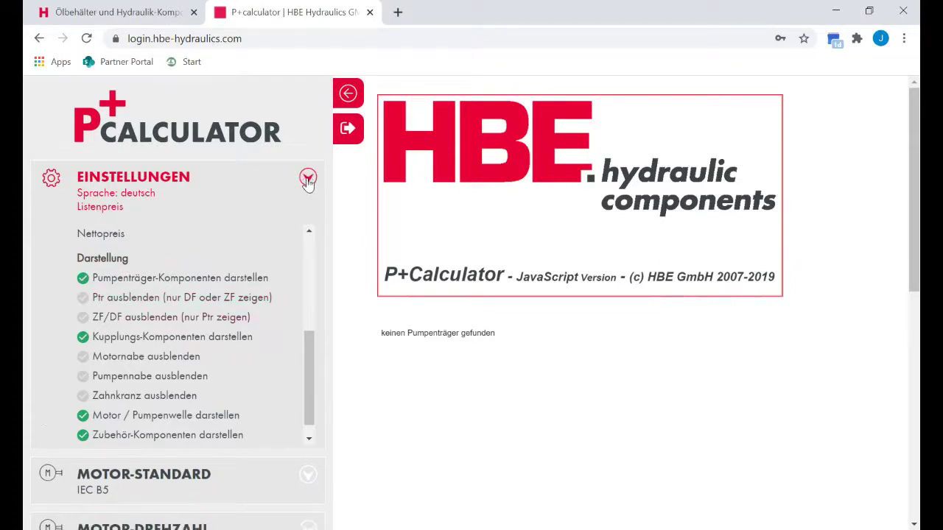
# Step: Review the available motor standards and motor speeds, keeping IEC B5 and IEC-50Hz - 1500 Rpm
pyautogui.click(307, 246)
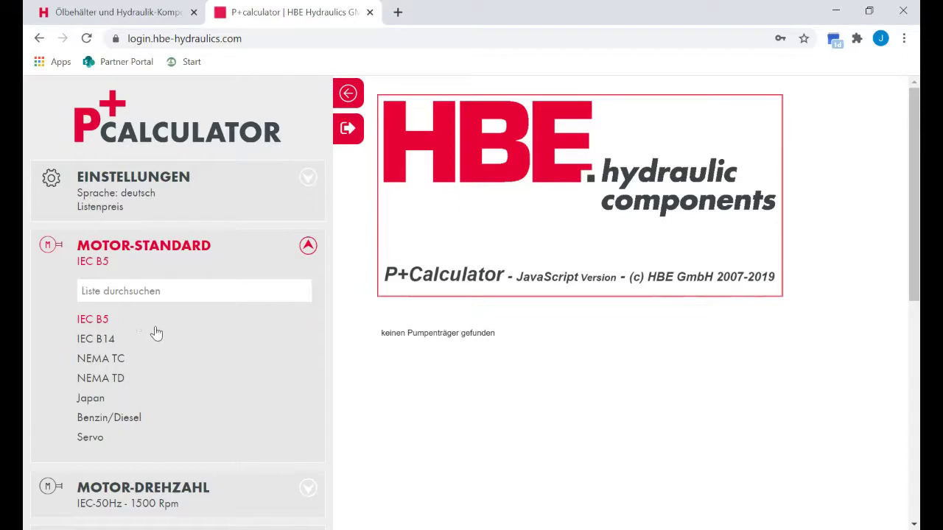
pyautogui.click(152, 360)
pyautogui.click(302, 252)
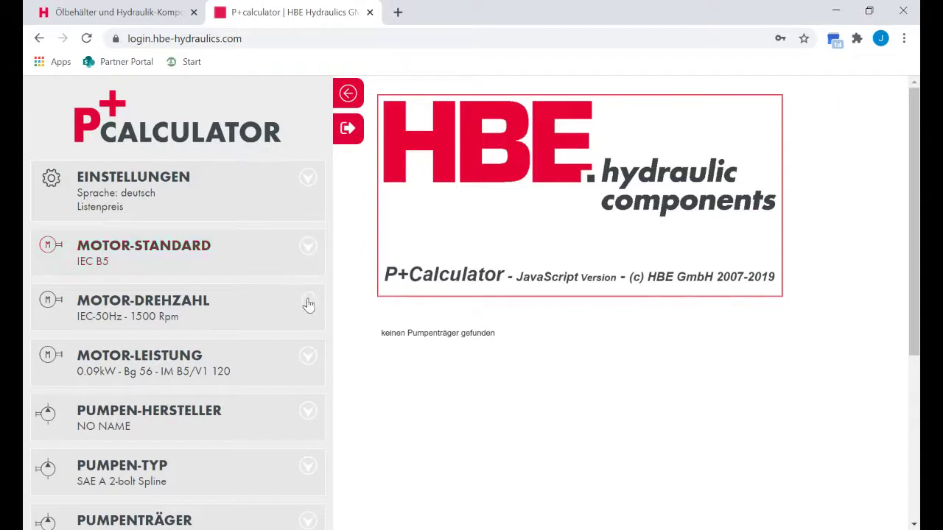
pyautogui.click(306, 302)
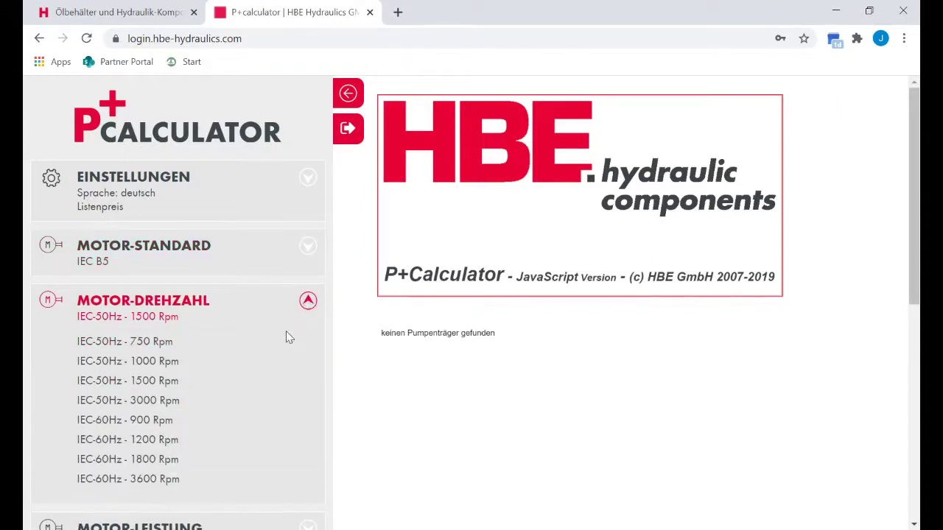
pyautogui.scroll(-1, 288, 337)
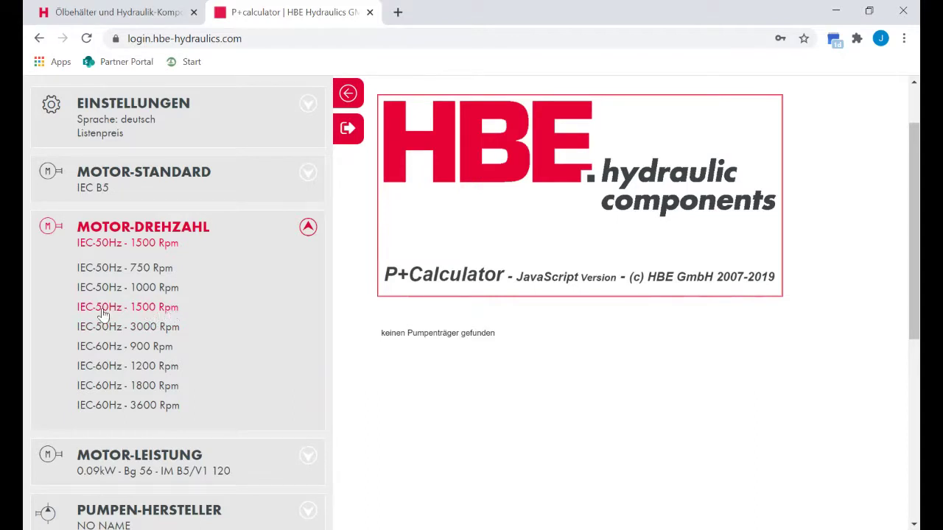
pyautogui.click(308, 229)
# Step: Look through the motor power options and choose 11kW - Bg 160M - IM B5/V1 350
pyautogui.click(240, 291)
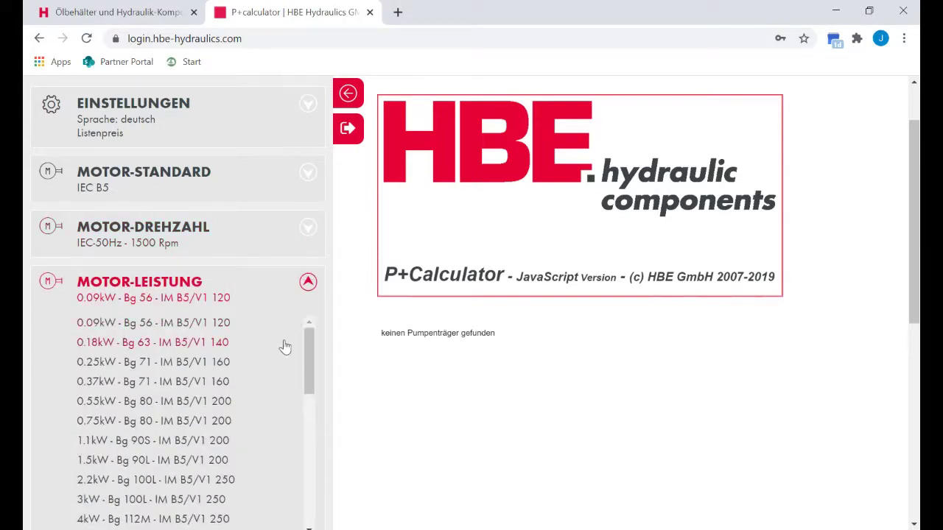
pyautogui.scroll(-1, 292, 345)
pyautogui.scroll(-8, 292, 383)
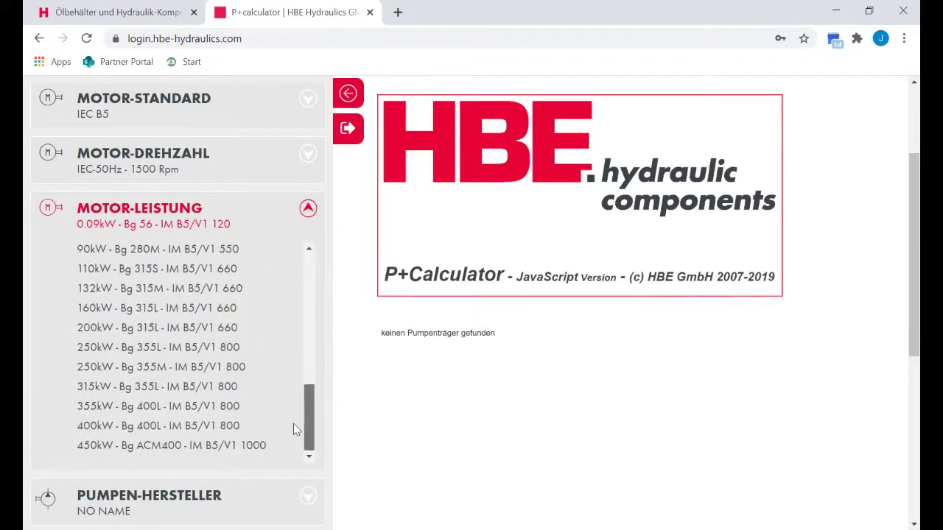
pyautogui.scroll(7, 293, 418)
pyautogui.scroll(-1, 294, 332)
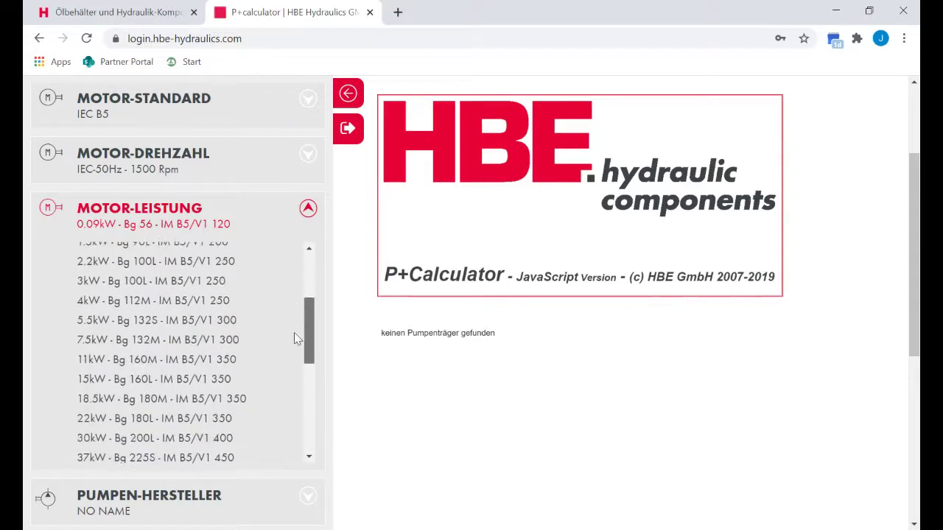
pyautogui.click(195, 356)
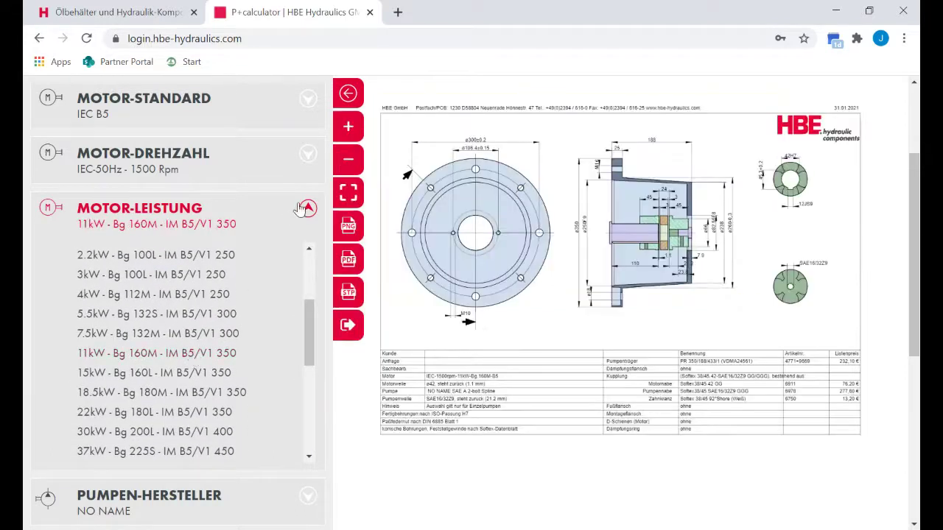
pyautogui.click(306, 210)
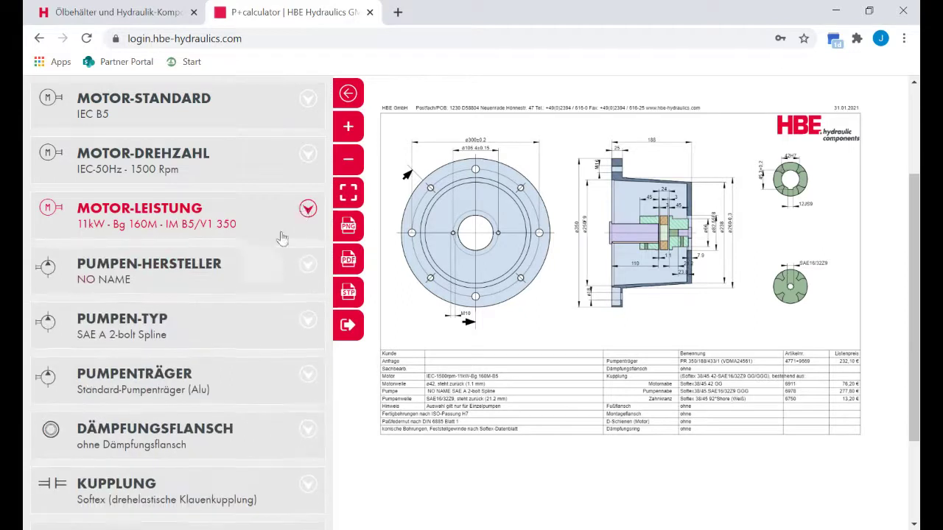
# Step: Browse the lists of pump manufacturers and NO NAME pump types to see which ones are offered
pyautogui.click(250, 268)
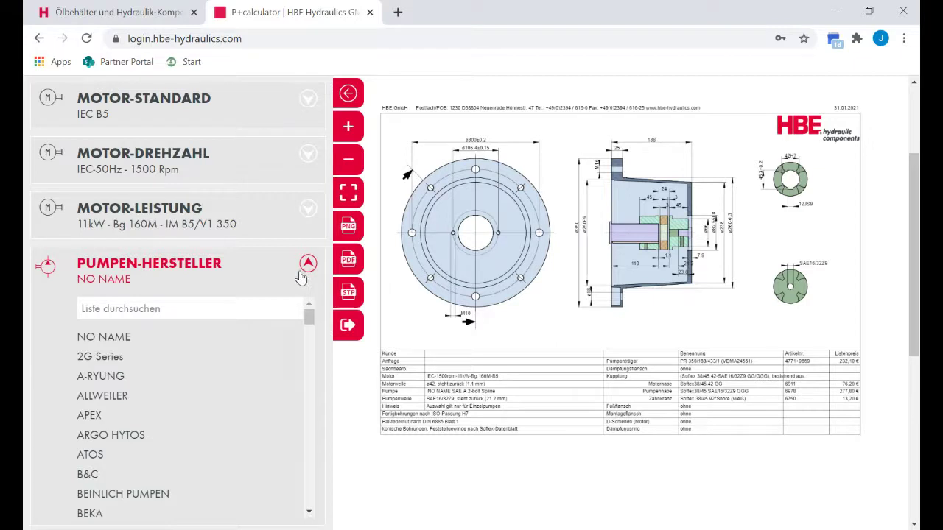
pyautogui.scroll(-1, 301, 277)
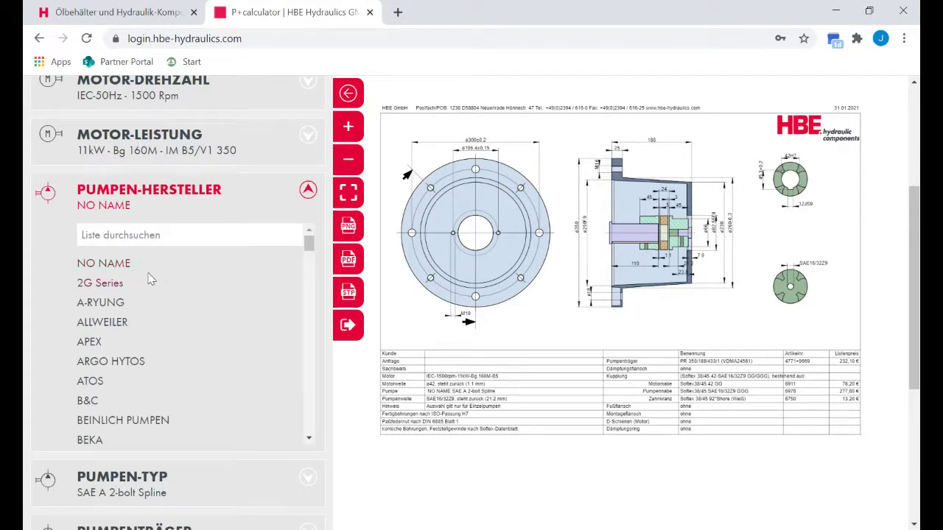
pyautogui.click(313, 197)
pyautogui.click(286, 259)
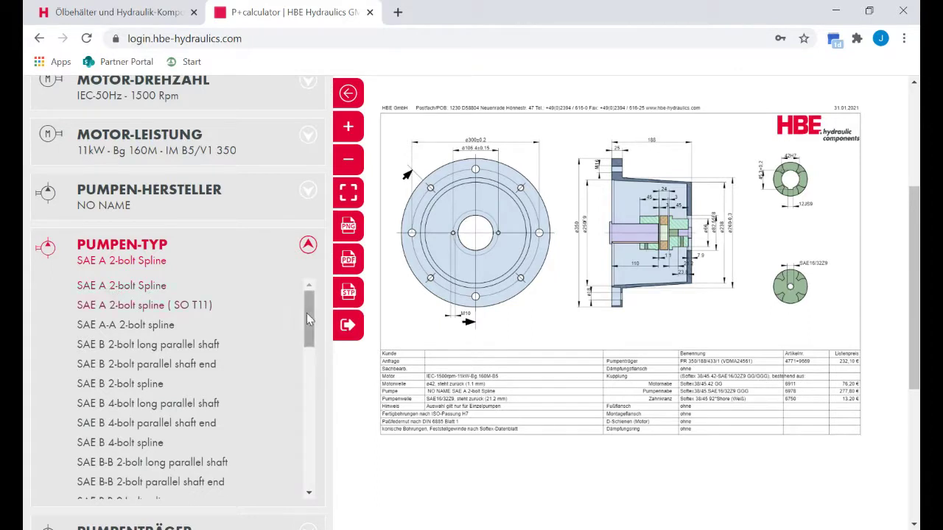
pyautogui.moveTo(307, 313)
pyautogui.mouseDown()
pyautogui.moveTo(309, 478)
pyautogui.moveTo(309, 313)
pyautogui.moveTo(318, 307)
pyautogui.mouseUp()
pyautogui.click(307, 244)
pyautogui.click(299, 211)
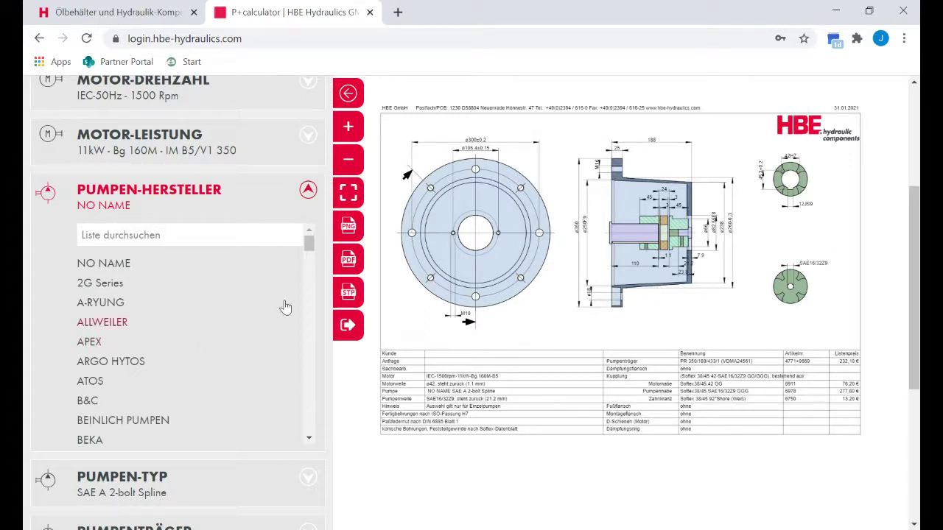
pyautogui.moveTo(309, 244); pyautogui.dragTo(246, 437)
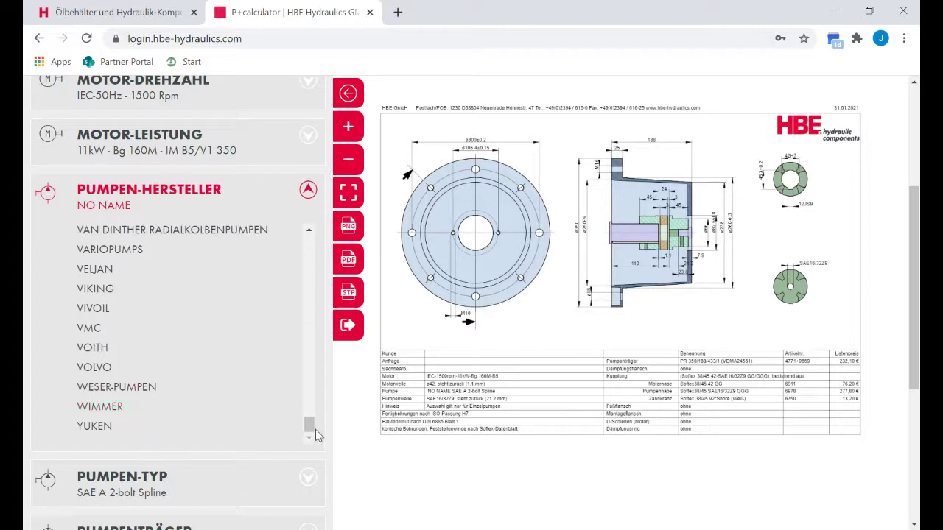
pyautogui.moveTo(308, 425); pyautogui.dragTo(324, 254)
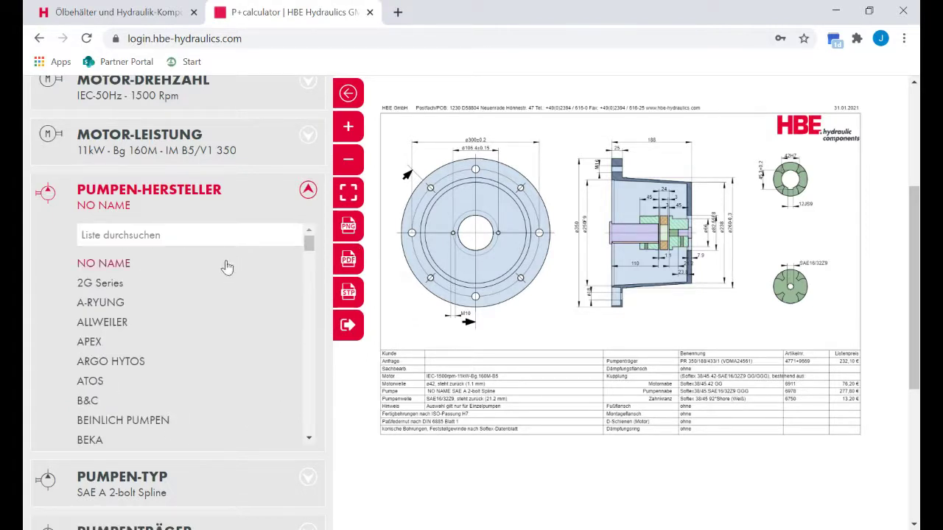
# Step: Set the motor power to 0.09kW - Bg 56 - IM B5/V1 120
pyautogui.click(274, 151)
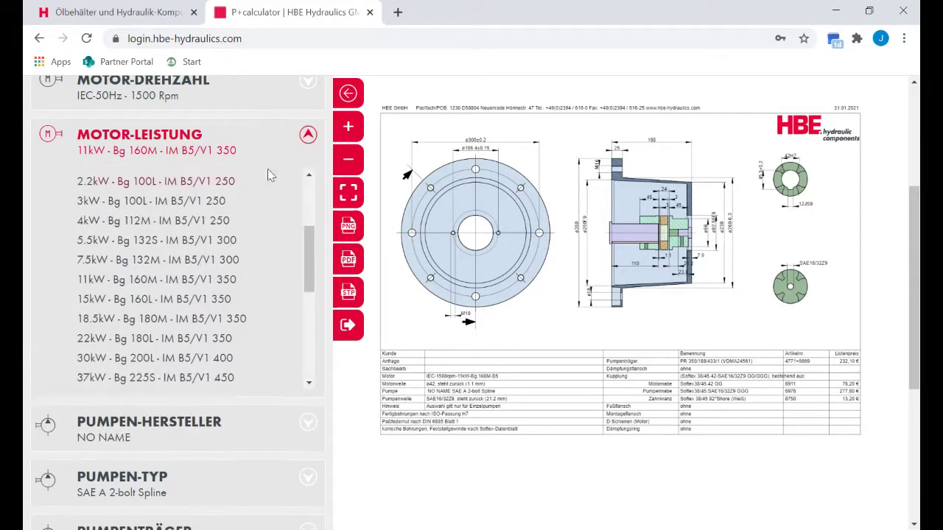
pyautogui.moveTo(303, 241); pyautogui.dragTo(307, 170)
pyautogui.click(229, 179)
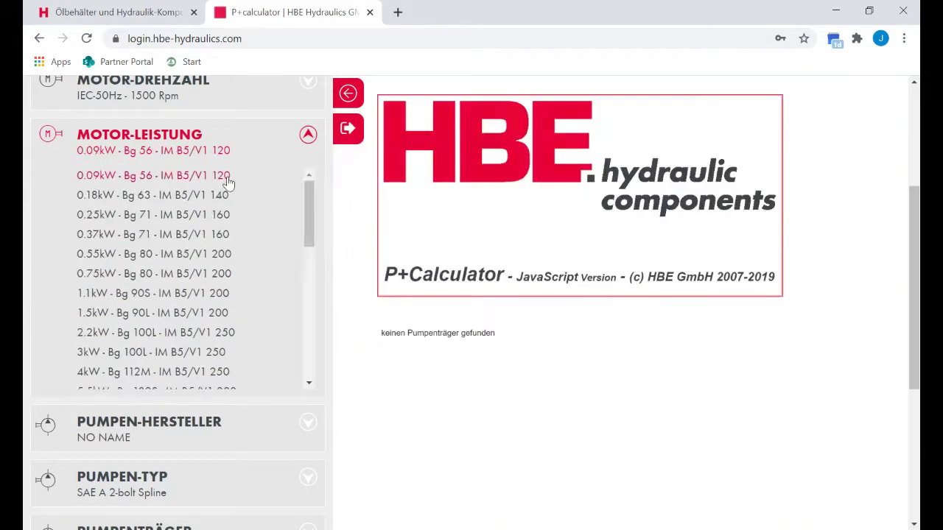
pyautogui.click(308, 134)
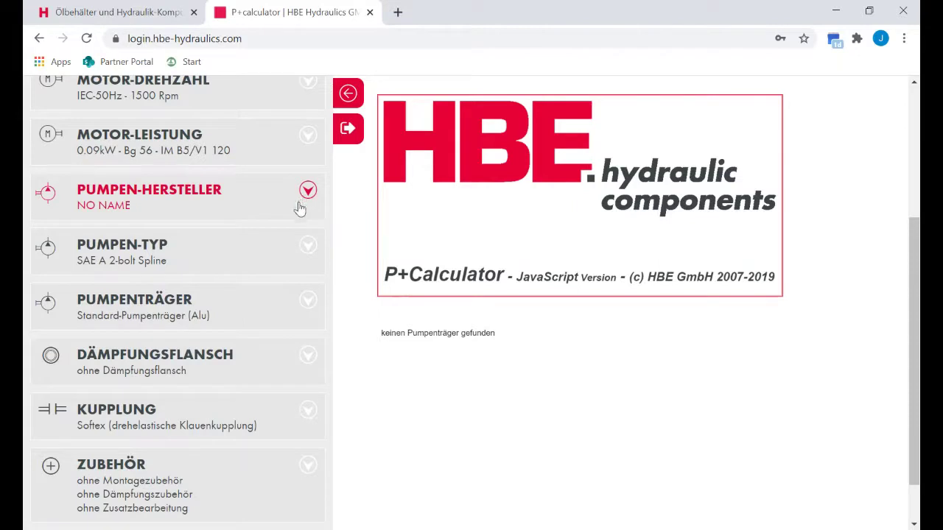
# Step: Set the motor power to 11kW - Bg 160M - IM B5/V1 350
pyautogui.click(303, 144)
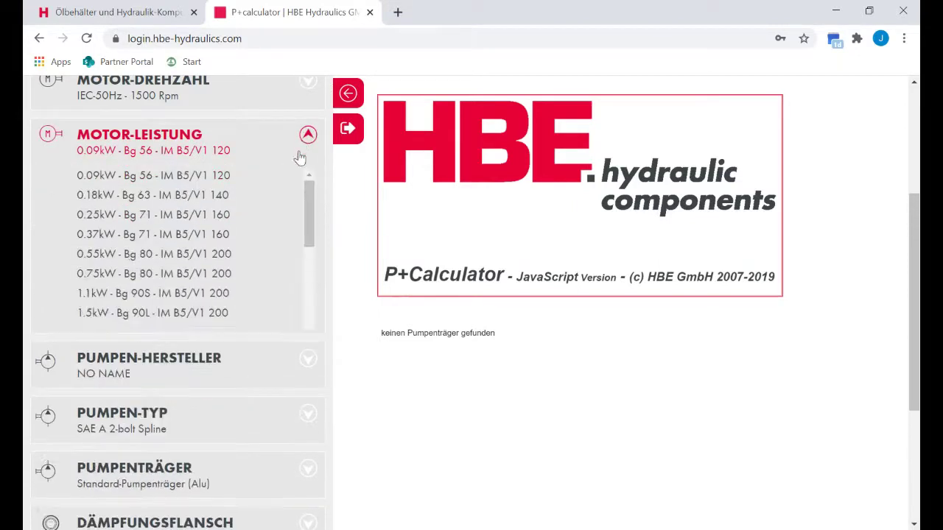
pyautogui.moveTo(306, 200); pyautogui.dragTo(282, 257)
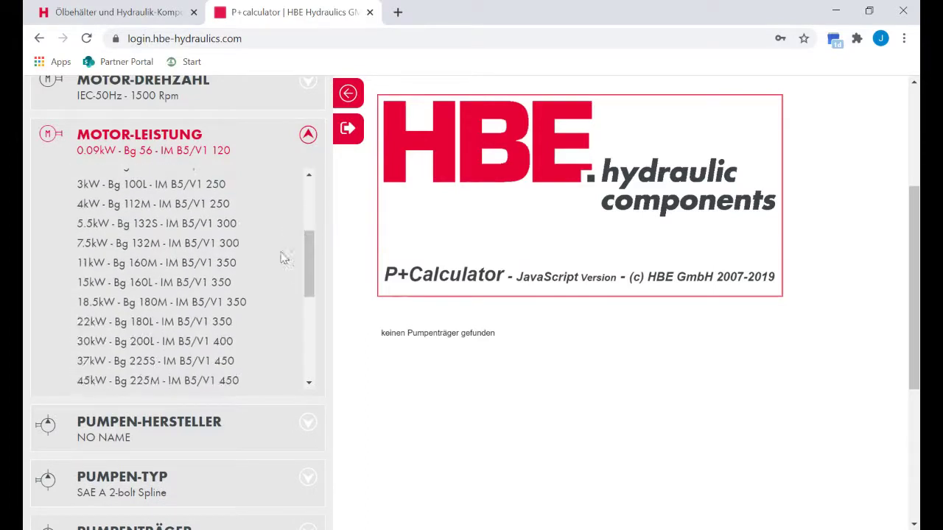
pyautogui.click(204, 264)
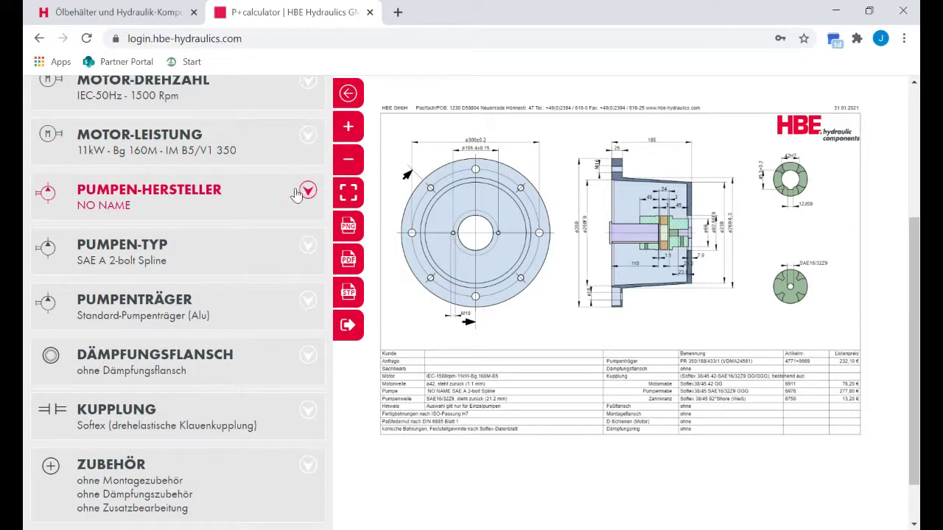
# Step: Choose REXROTH as the pump manufacturer
pyautogui.click(306, 191)
pyautogui.moveTo(309, 248); pyautogui.dragTo(295, 368)
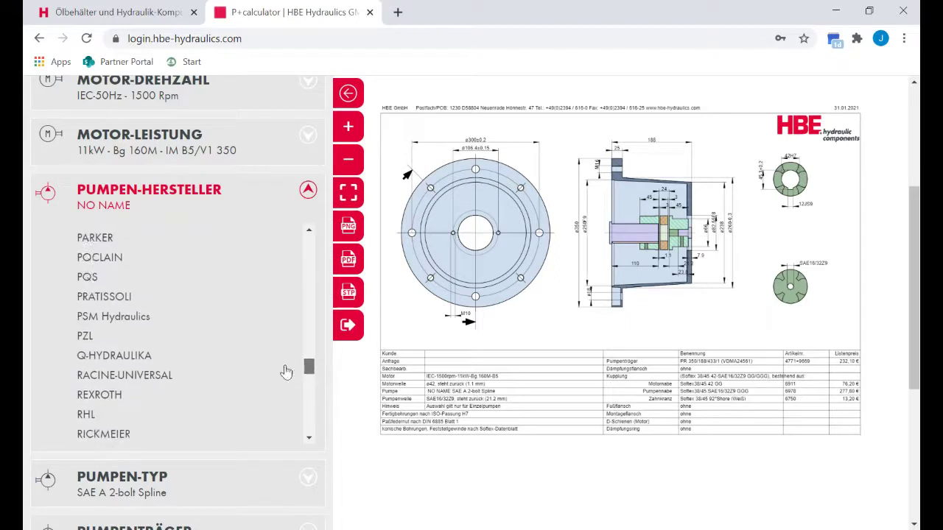
pyautogui.click(150, 398)
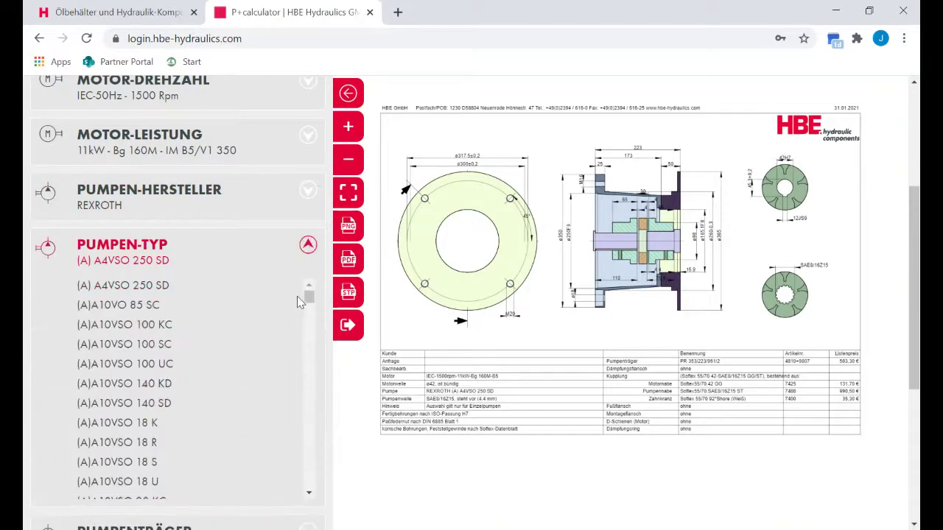
# Step: Compare the pump types A10VSO NG 71 BR 31 PA(keyed) and R(verzahnt), and select the PA(keyed) version
pyautogui.moveTo(306, 296); pyautogui.dragTo(308, 326)
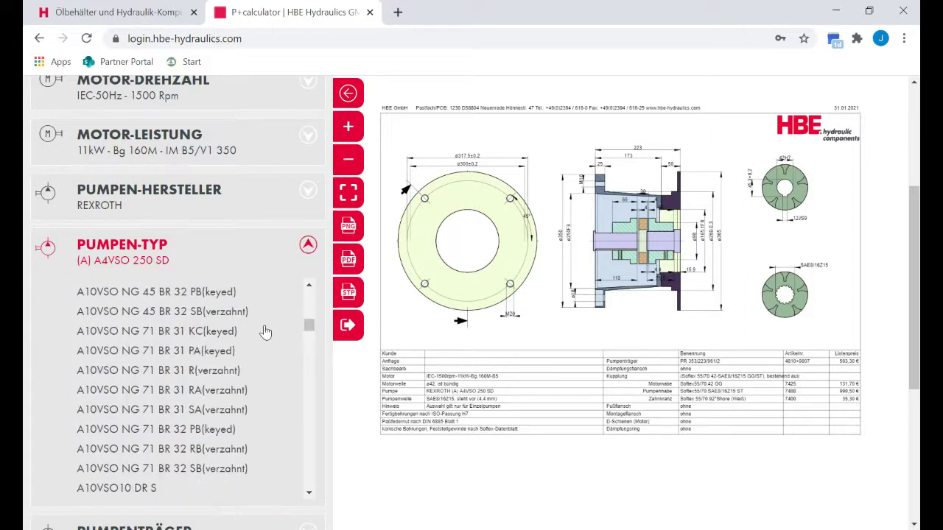
pyautogui.click(218, 354)
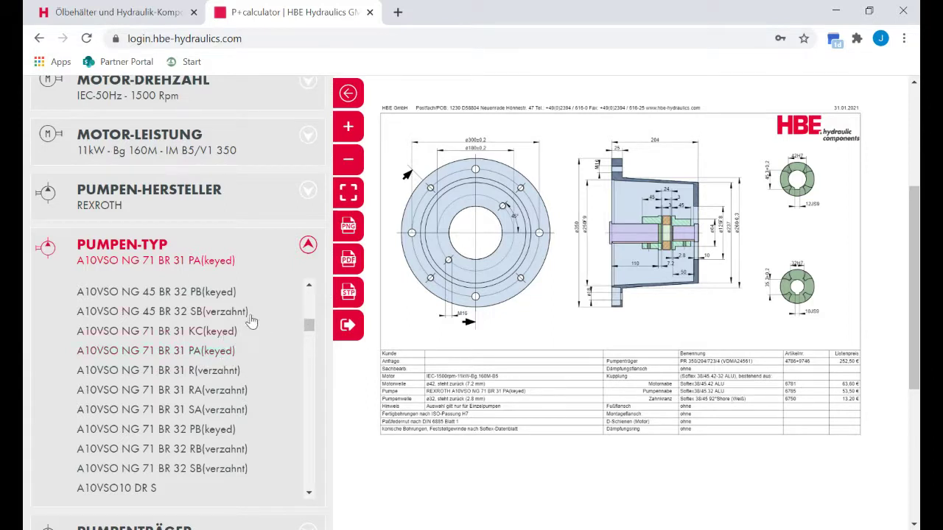
pyautogui.click(211, 377)
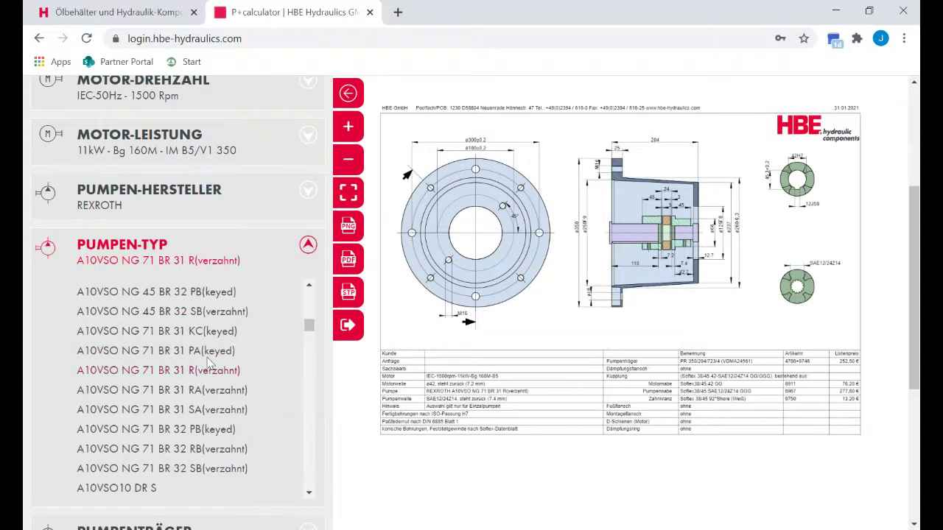
pyautogui.click(208, 358)
pyautogui.click(210, 371)
pyautogui.click(216, 359)
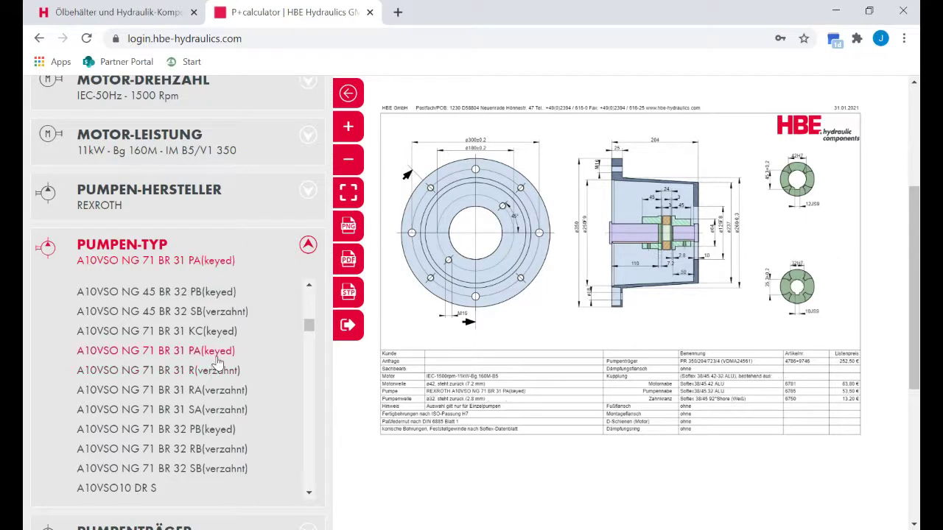
pyautogui.click(308, 252)
# Step: Change the bell housing (Pumpenträger) to the cast-iron version, Grauguß-Pumpenträger
pyautogui.click(308, 299)
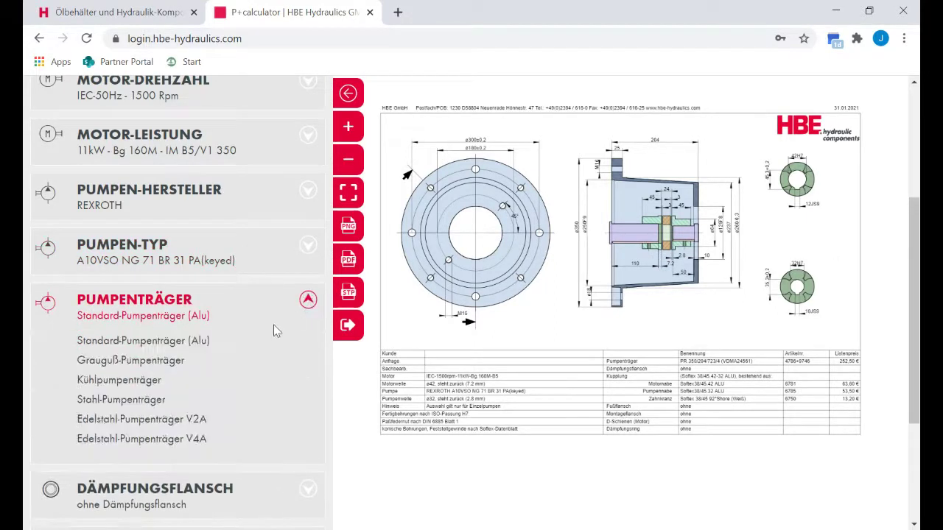
pyautogui.scroll(-1, 275, 328)
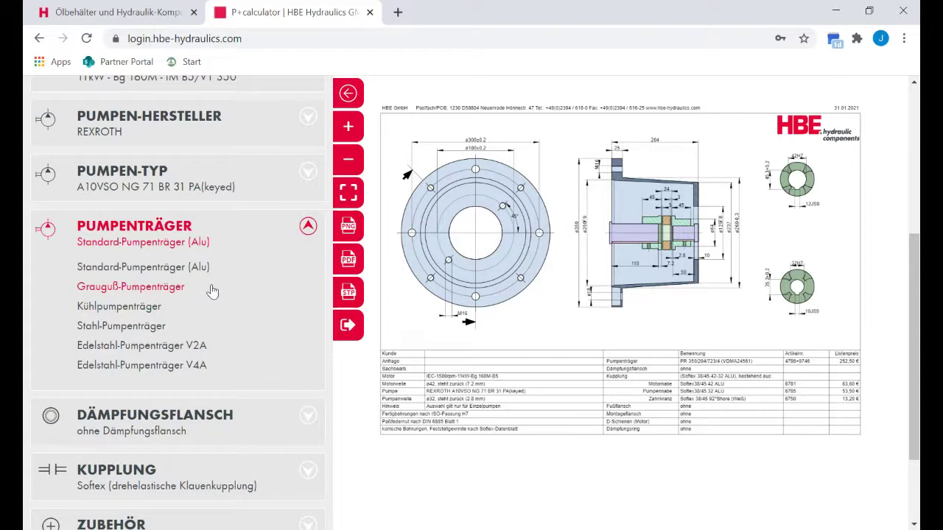
pyautogui.click(173, 287)
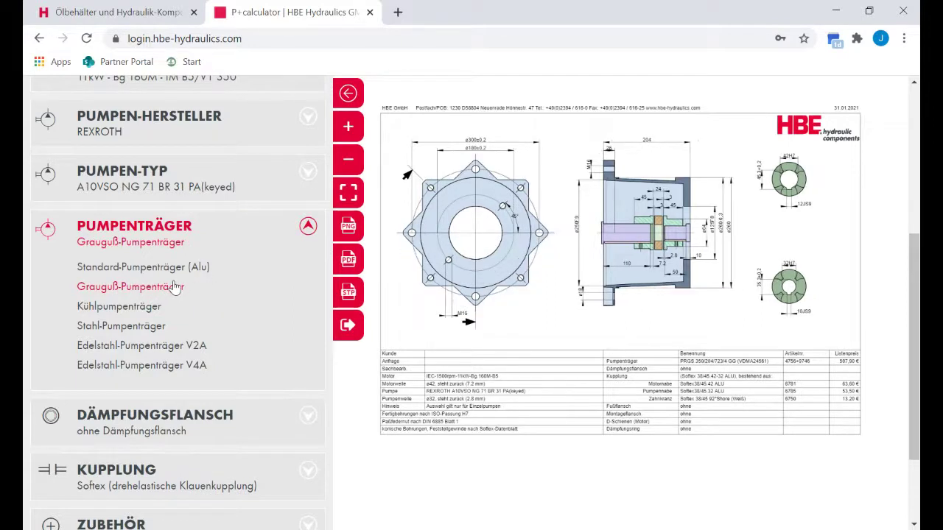
# Step: Compare the Kühlpumpenträger, Stahl-Pumpenträger and Edelstahl-Pumpenträger V4A bell housings, and select Standard-Pumpenträger (Alu)
pyautogui.click(140, 306)
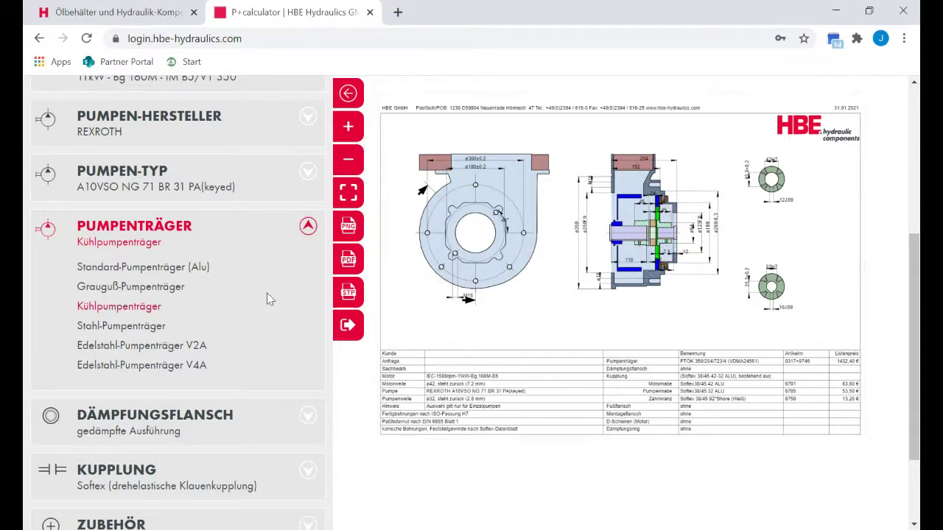
pyautogui.click(151, 328)
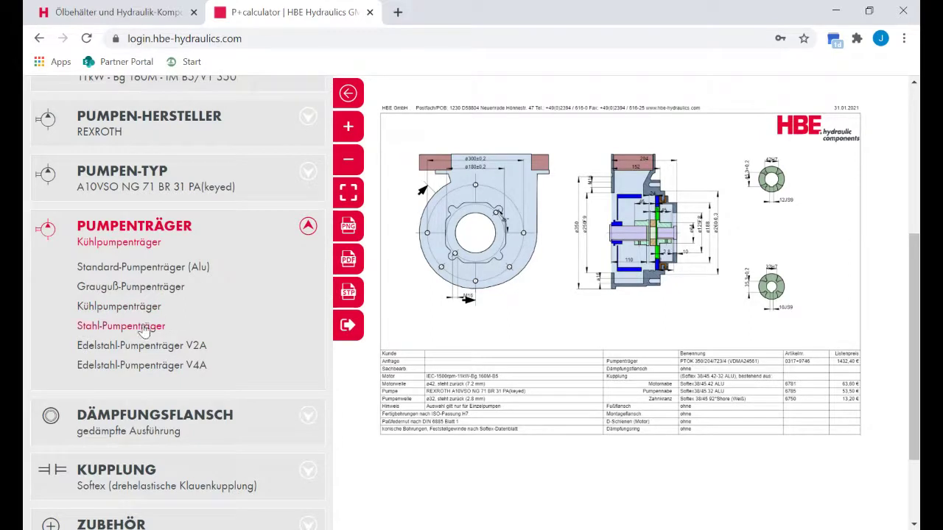
pyautogui.click(155, 367)
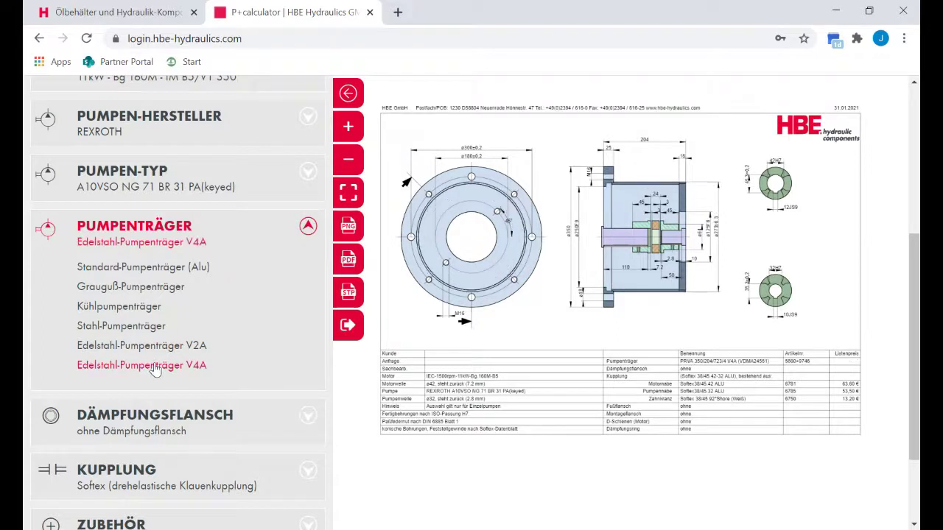
pyautogui.click(308, 234)
pyautogui.click(307, 230)
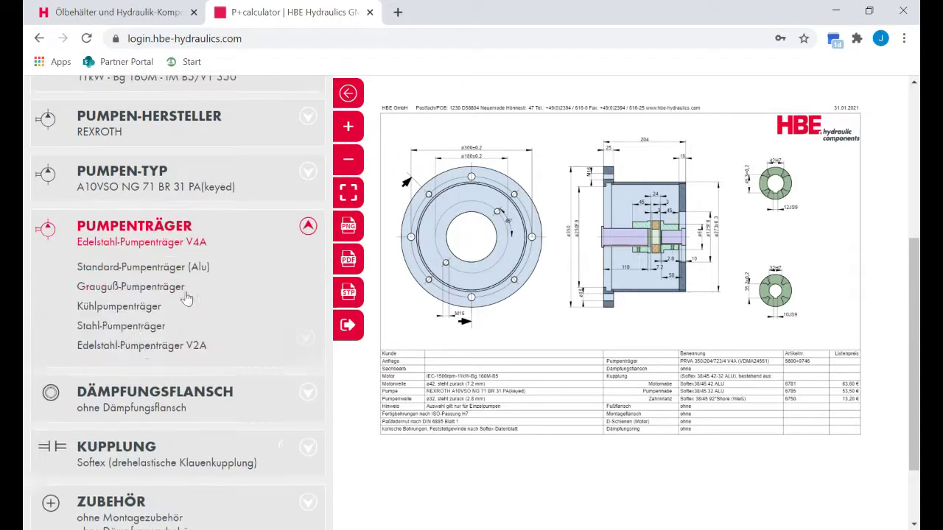
pyautogui.click(184, 268)
pyautogui.click(308, 226)
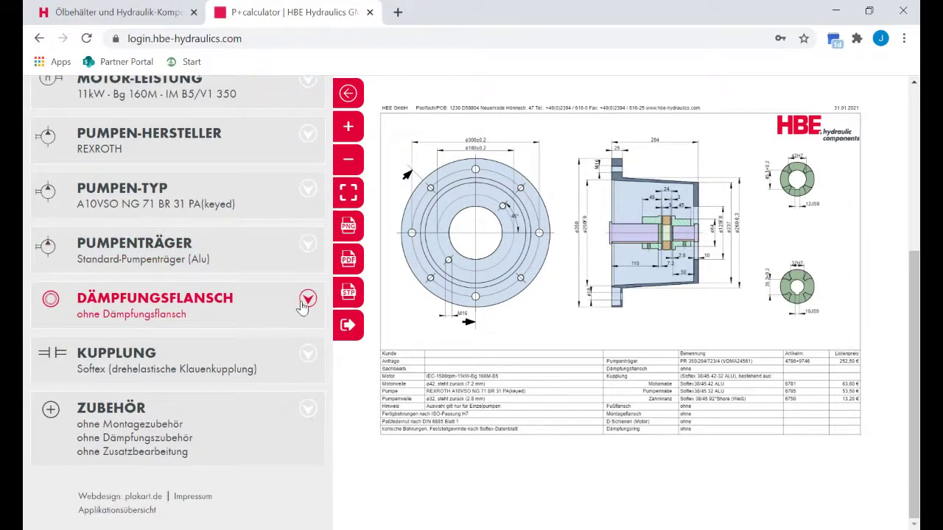
# Step: Add a damping flange to the assembly with the option mit Dämpfungsflansch
pyautogui.click(305, 303)
pyautogui.click(156, 359)
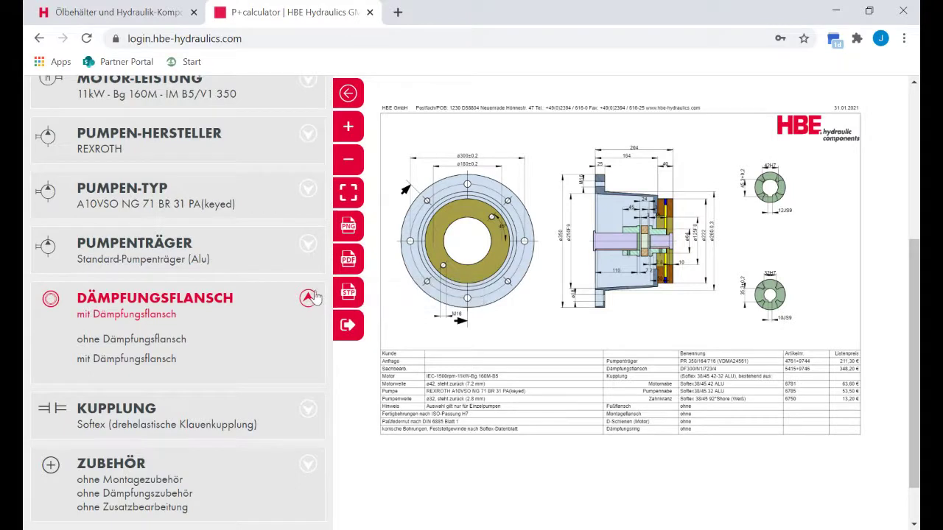
pyautogui.scroll(1, 315, 295)
pyautogui.scroll(-1, 307, 397)
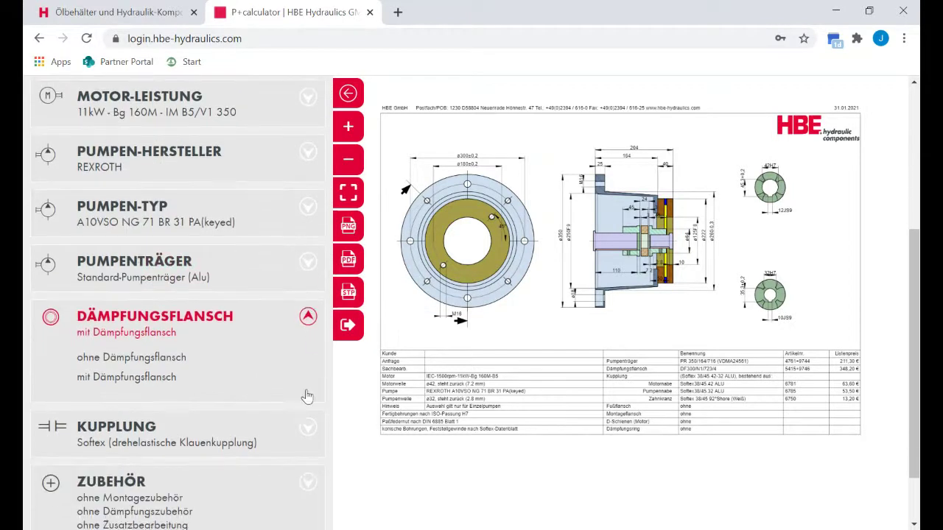
# Step: Add the foot flange Fußflansch PTFL350 (Alu) and the damping rails Dämpfungsschienen PTFL-DS350 as accessories
pyautogui.click(304, 481)
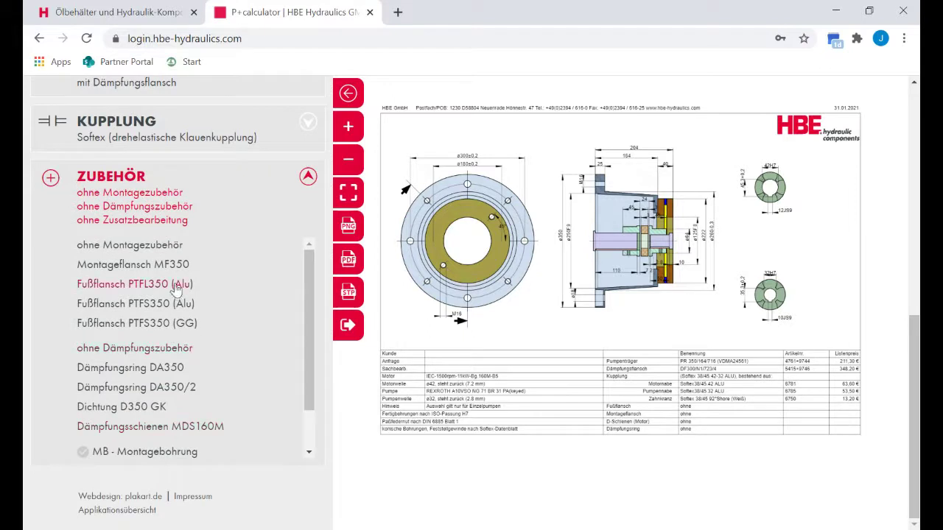
pyautogui.click(175, 290)
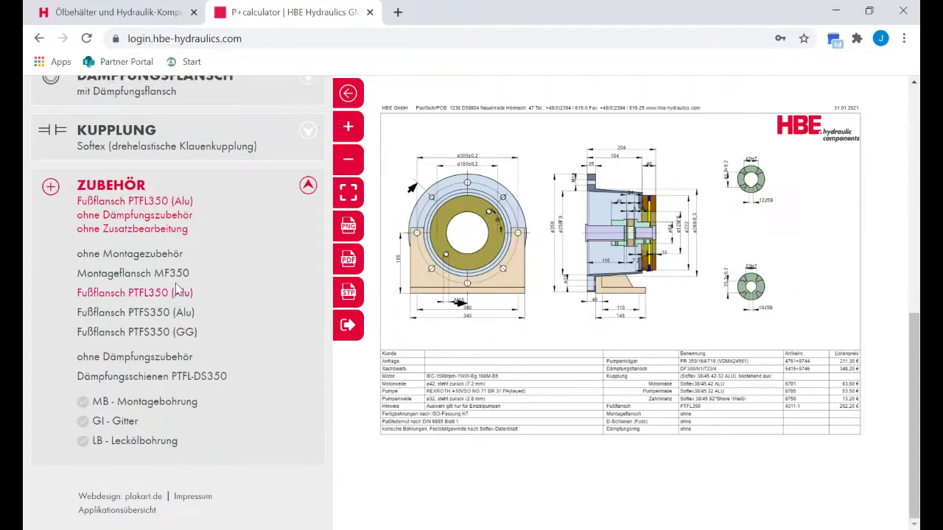
pyautogui.click(154, 377)
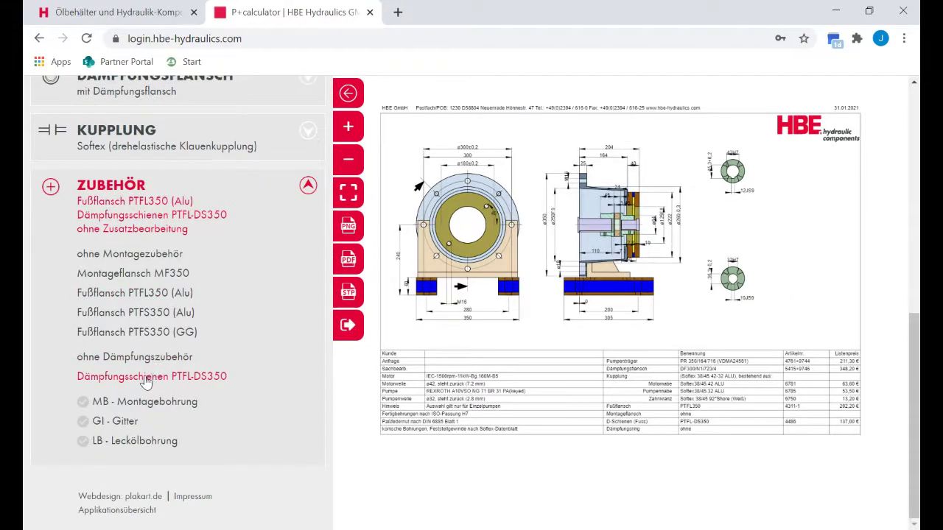
# Step: Enable the additional machining options MB - Montagebohrung, GI - Gitter and LB - Leckölbohrung
pyautogui.click(103, 404)
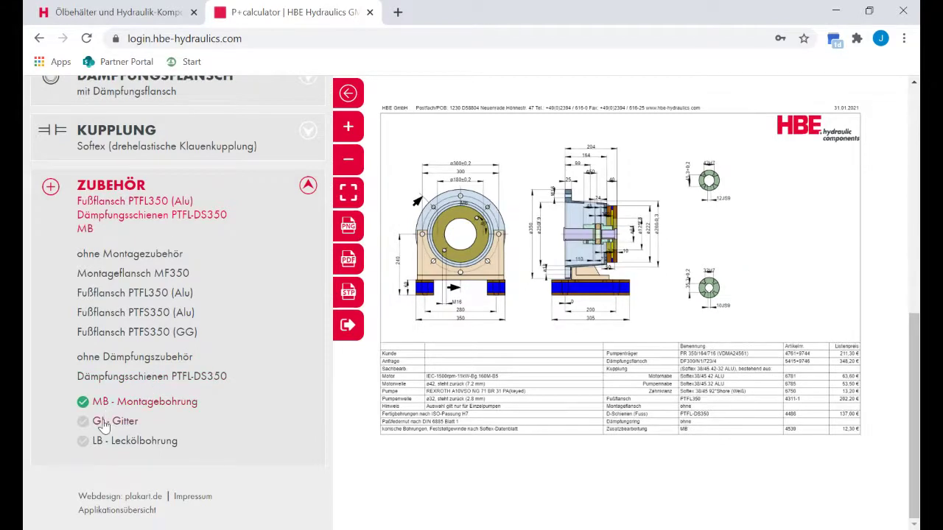
pyautogui.click(105, 421)
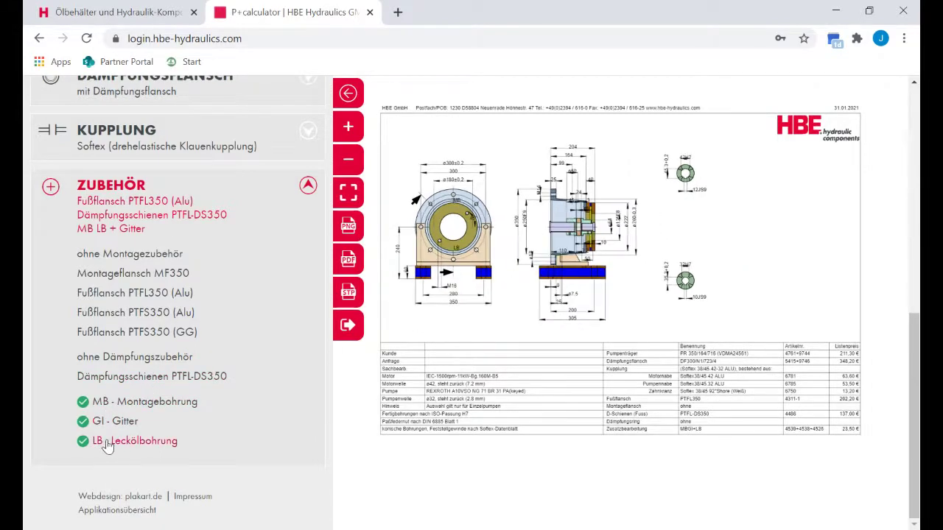
pyautogui.click(115, 445)
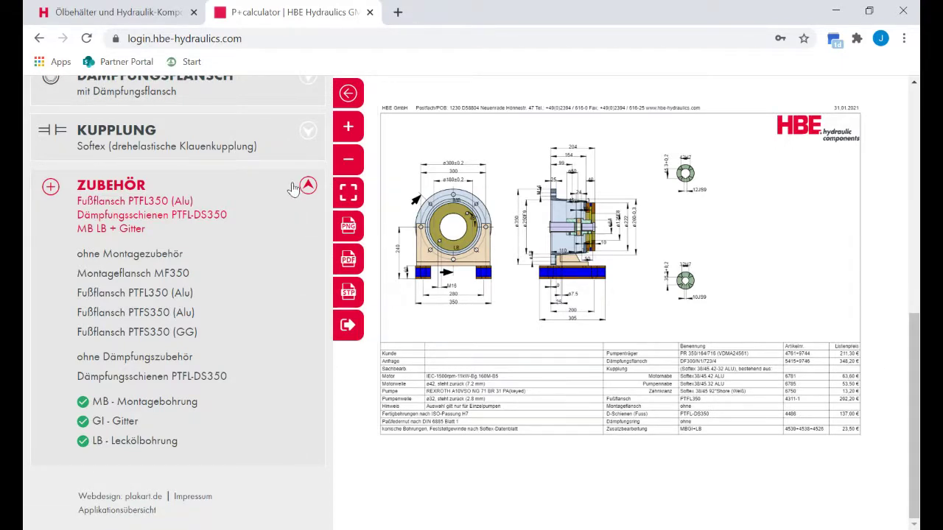
# Step: Remove the foot flange with ohne Montagezubehör, and set the damping flange to ohne Dämpfungsflansch
pyautogui.click(125, 254)
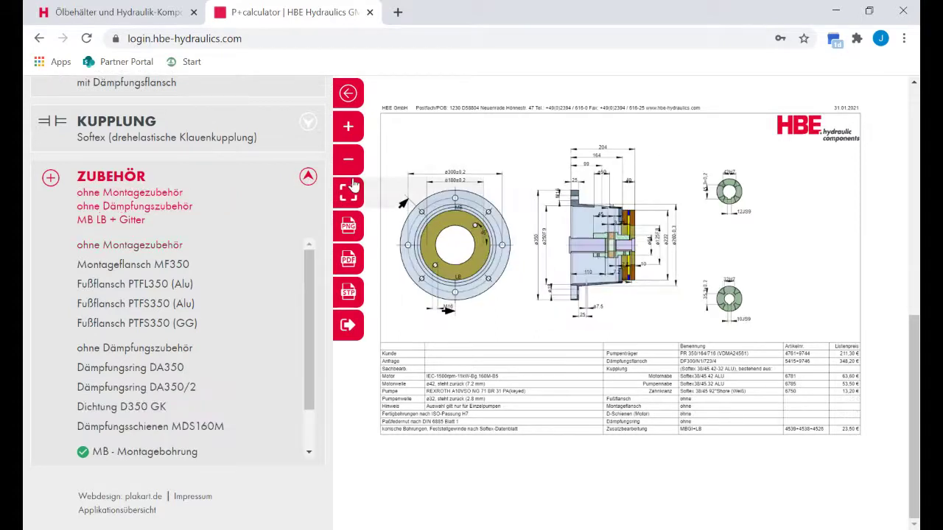
pyautogui.click(308, 178)
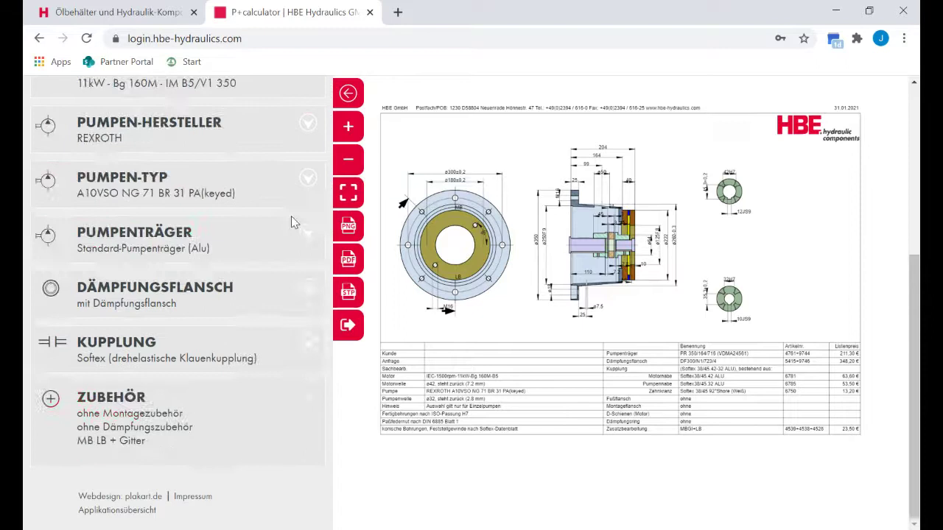
pyautogui.click(234, 308)
pyautogui.click(157, 340)
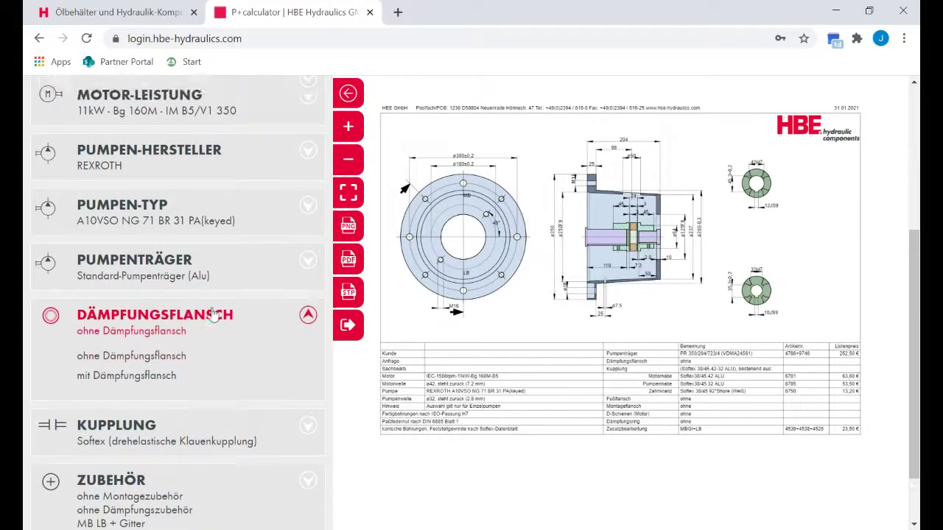
pyautogui.scroll(-1, 221, 302)
pyautogui.click(304, 247)
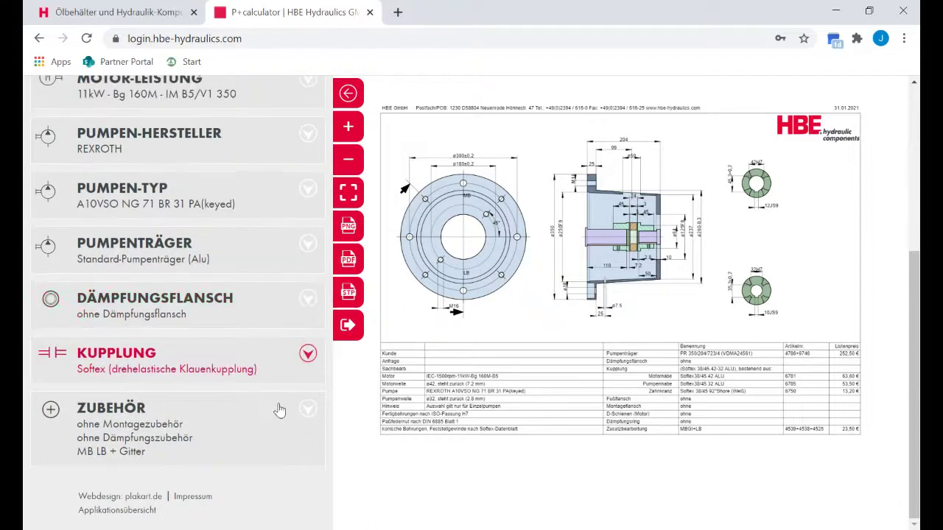
# Step: Try the damping ring Dämpfungsring DA350 as an accessory, and return to ohne Dämpfungszubehör
pyautogui.click(300, 409)
pyautogui.scroll(-3, 300, 409)
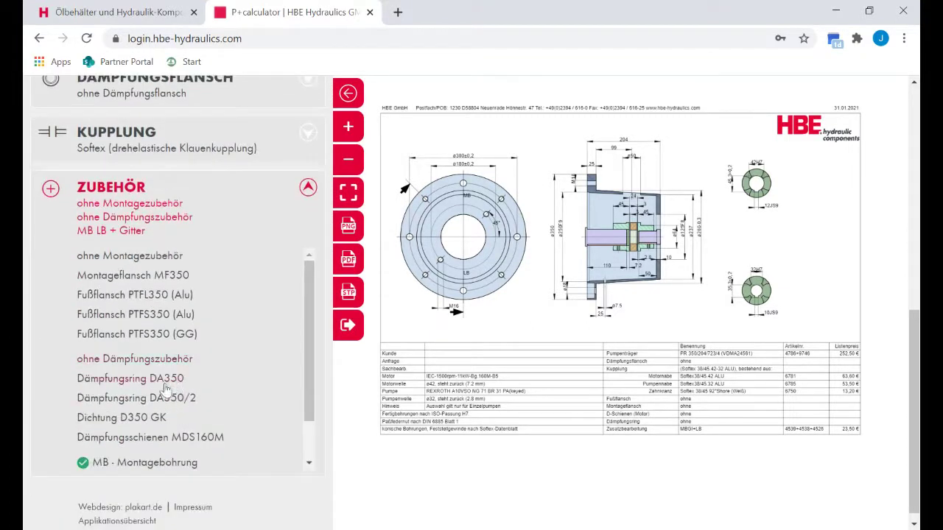
pyautogui.click(156, 382)
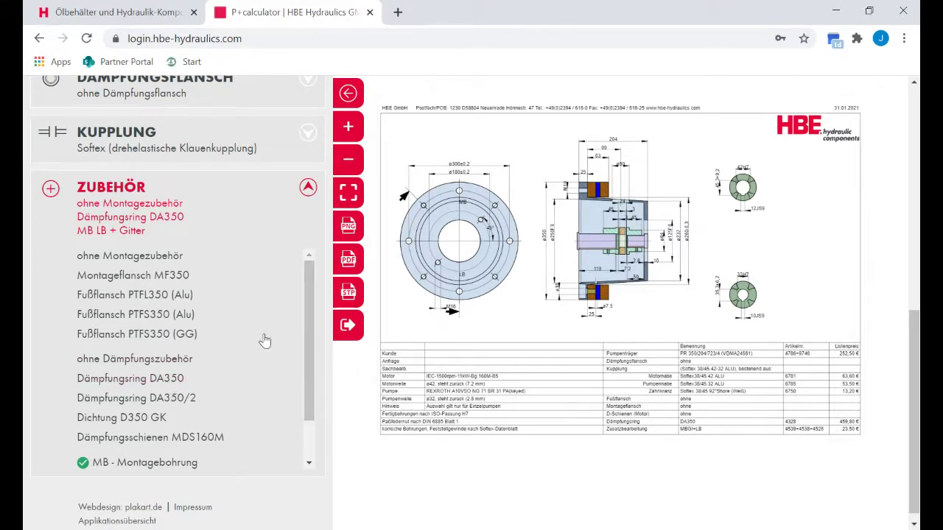
pyautogui.click(146, 263)
pyautogui.scroll(-1, 305, 358)
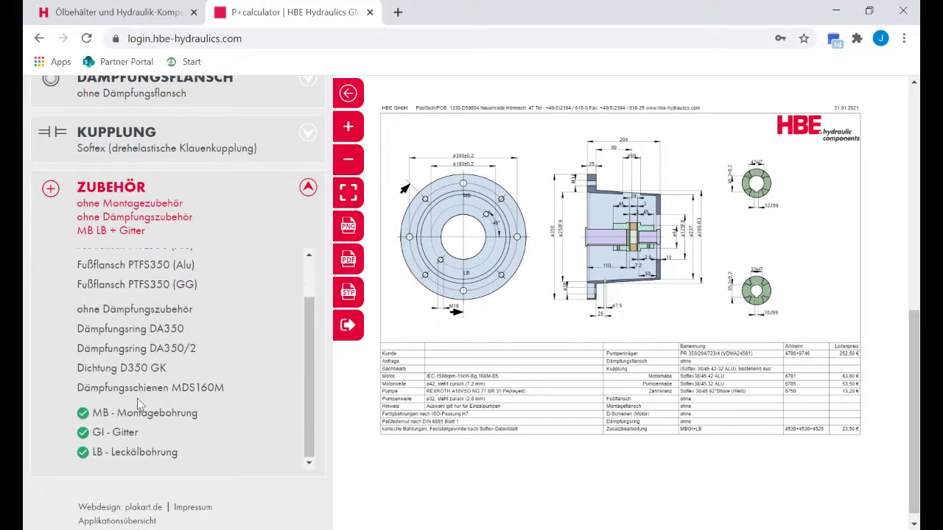
# Step: Disable the additional machining options LB - Leckölbohrung, GI - Gitter and MB - Montagebohrung, and close the accessories
pyautogui.click(96, 417)
pyautogui.click(96, 417)
pyautogui.click(100, 453)
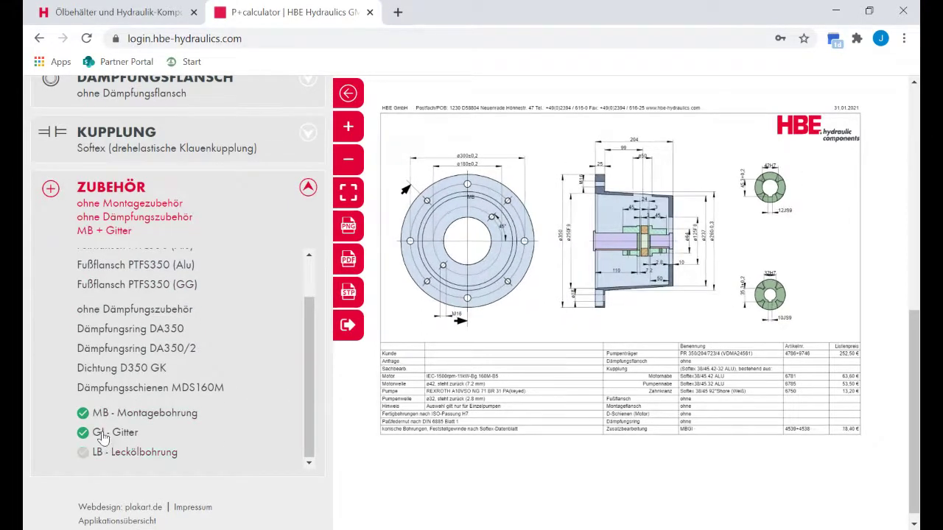
pyautogui.click(105, 433)
pyautogui.click(111, 413)
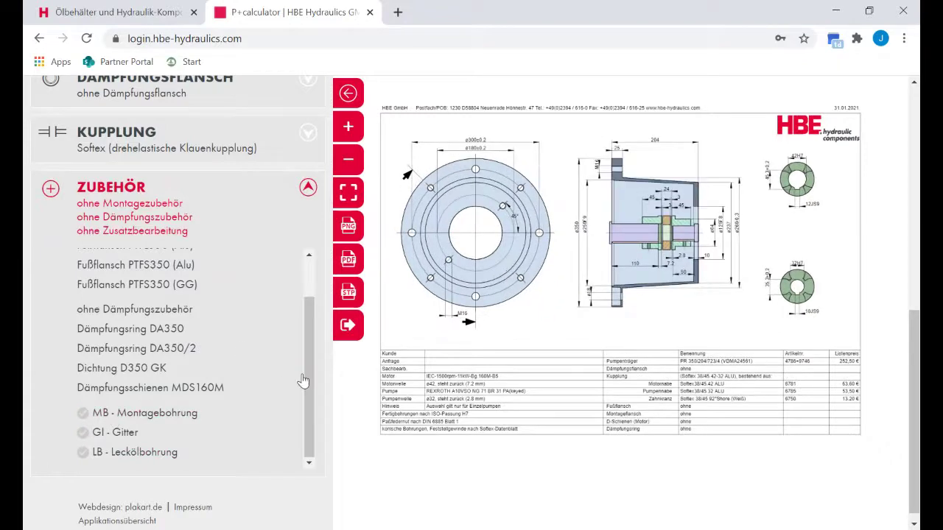
pyautogui.scroll(2, 302, 380)
pyautogui.click(308, 187)
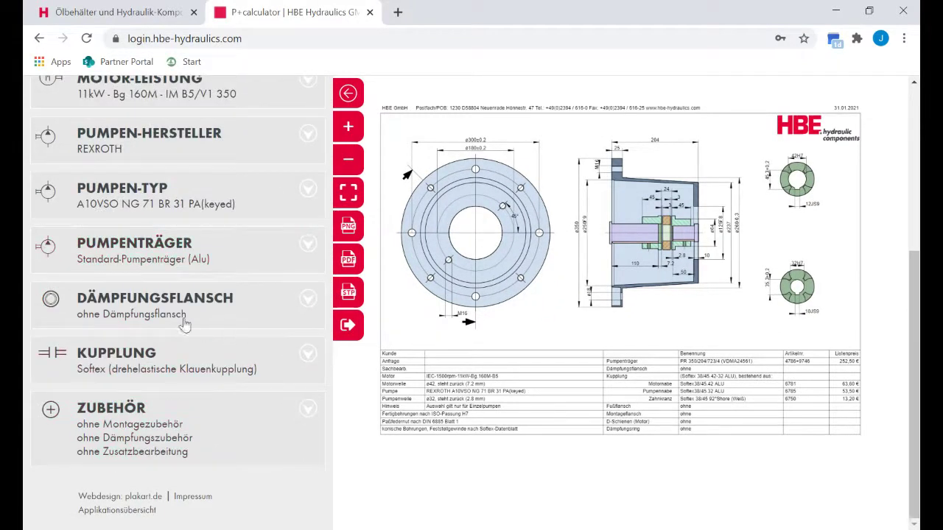
# Step: Compare the Starex and Softex ES couplings, and return to Softex (drehelastische Klauenkupplung)
pyautogui.click(244, 359)
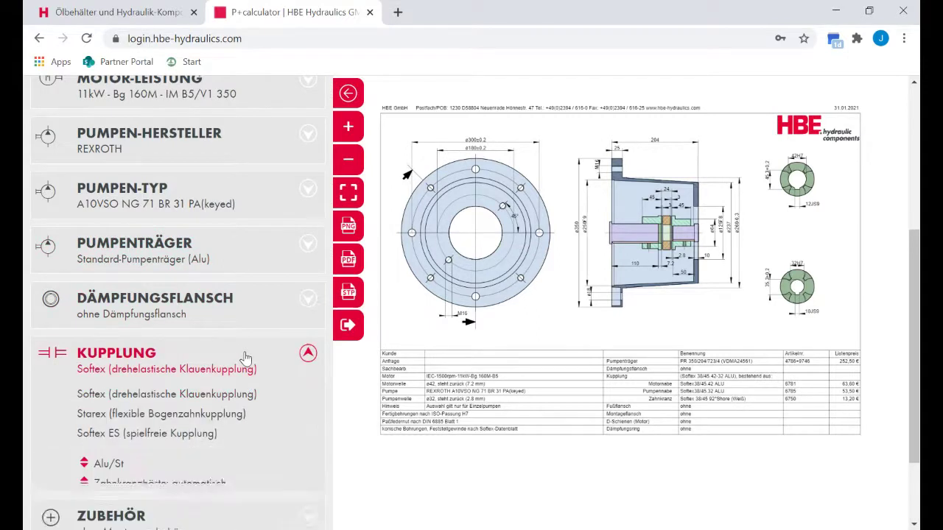
pyautogui.scroll(-1, 259, 343)
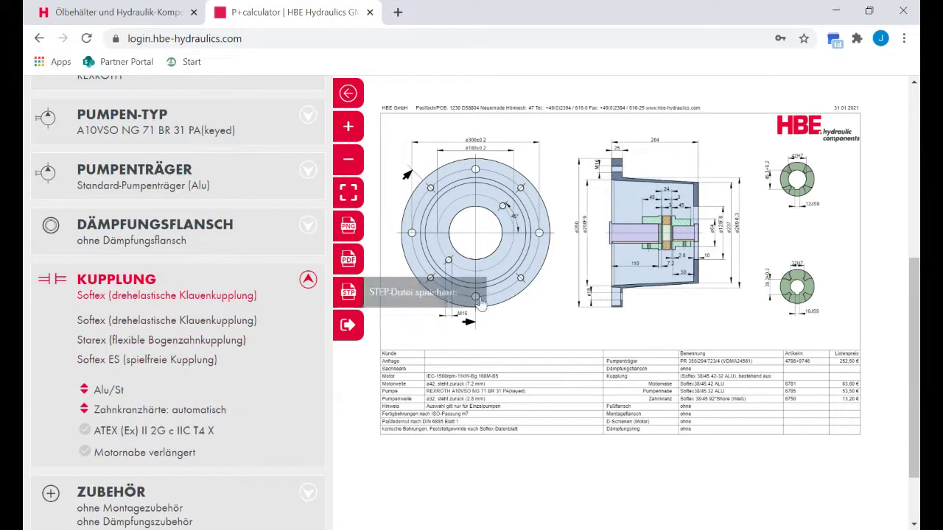
pyautogui.click(175, 342)
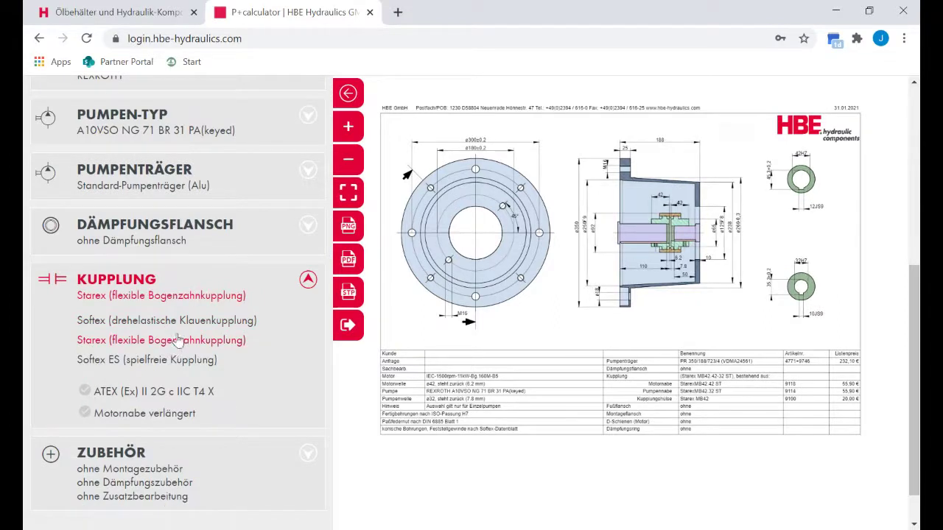
pyautogui.click(174, 361)
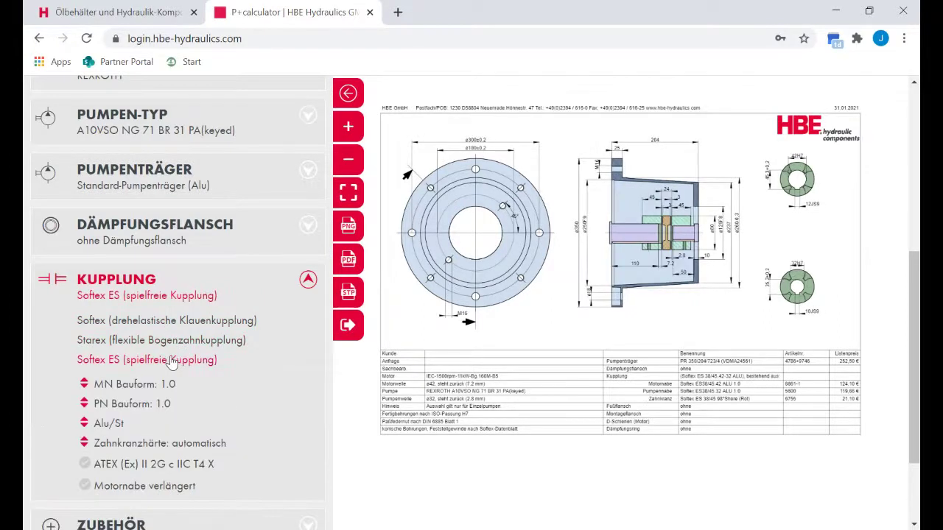
pyautogui.click(114, 322)
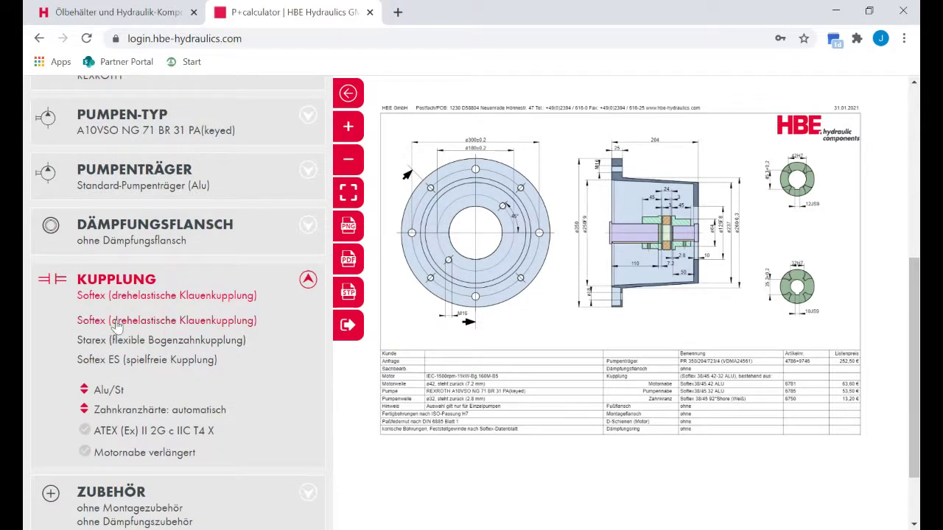
# Step: Set the Softex coupling material to St and the spider hardness (Zahnkranzhärte) to 95/98° Shore (rot)
pyautogui.scroll(-1, 198, 343)
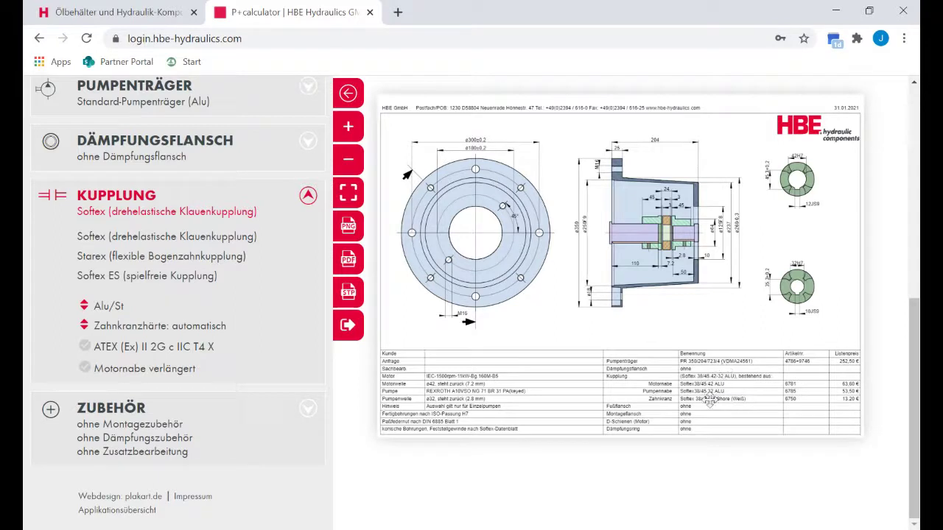
pyautogui.click(115, 312)
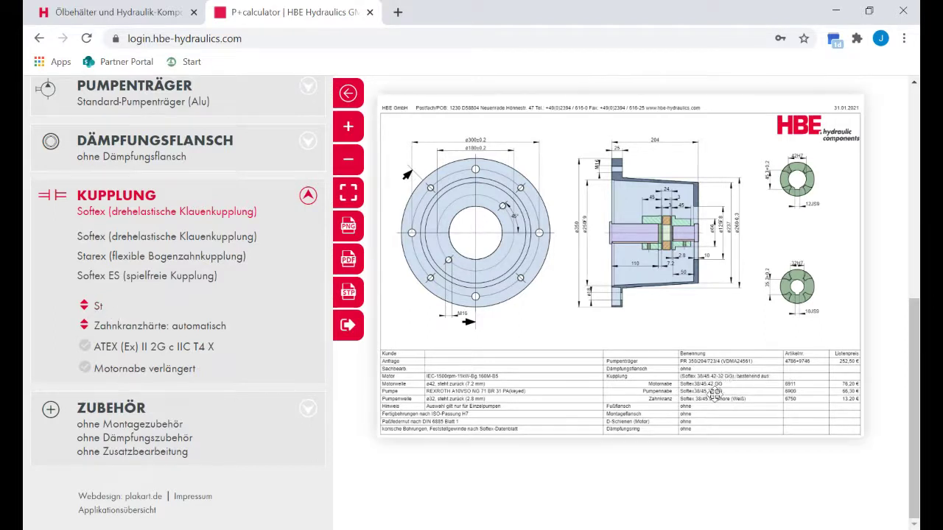
pyautogui.click(213, 335)
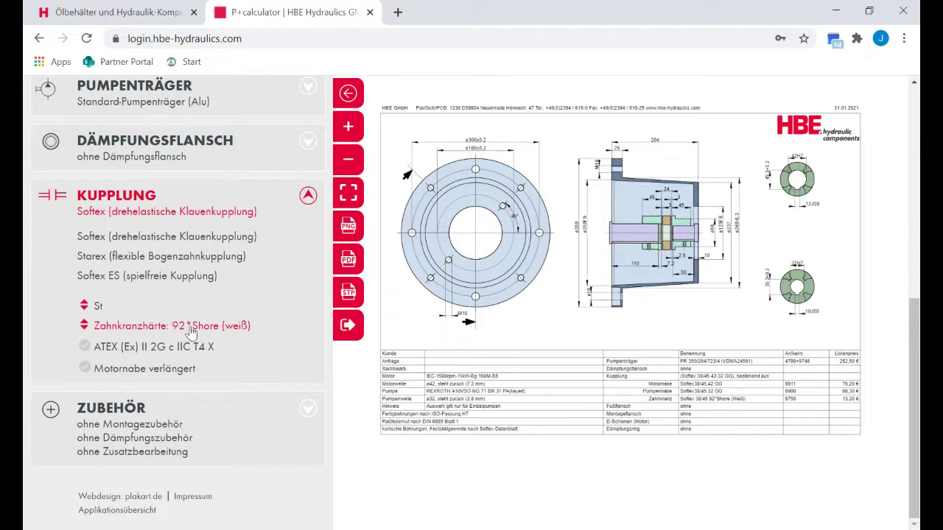
pyautogui.click(181, 329)
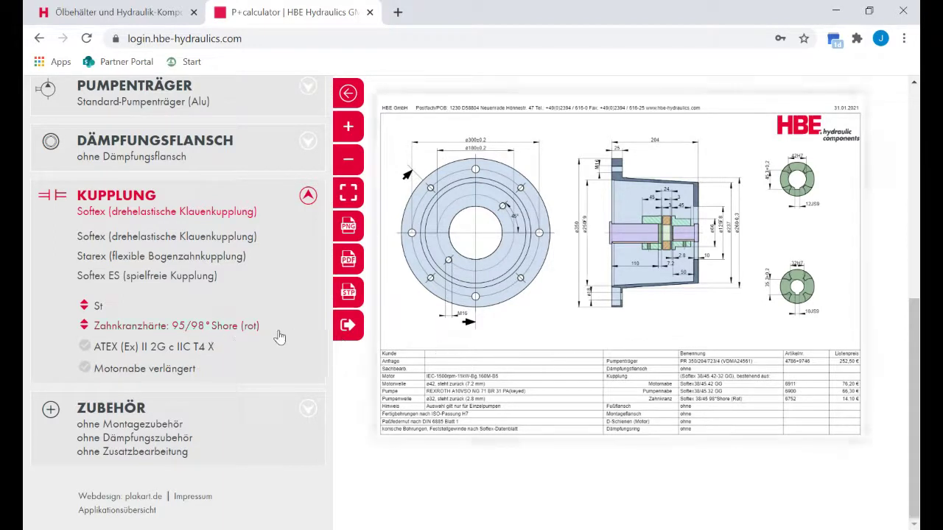
# Step: Try the ATEX (Ex) II 2G c IIC T4 X option, disable it again, and set the coupling material to Alu/St
pyautogui.click(86, 348)
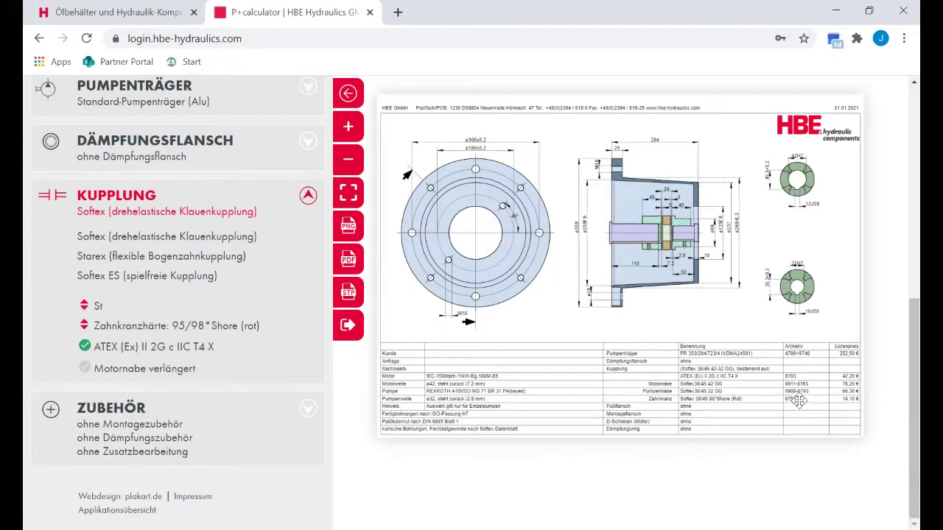
pyautogui.click(85, 348)
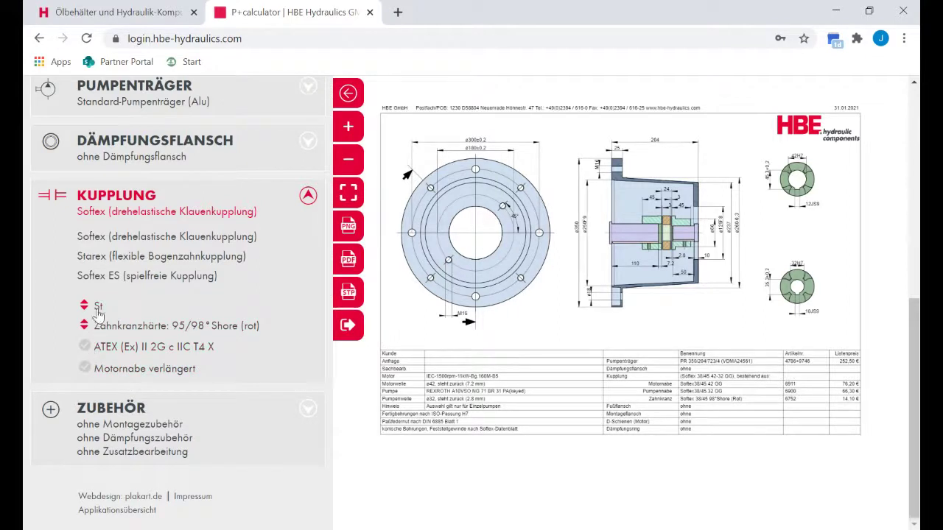
pyautogui.click(98, 312)
pyautogui.click(101, 315)
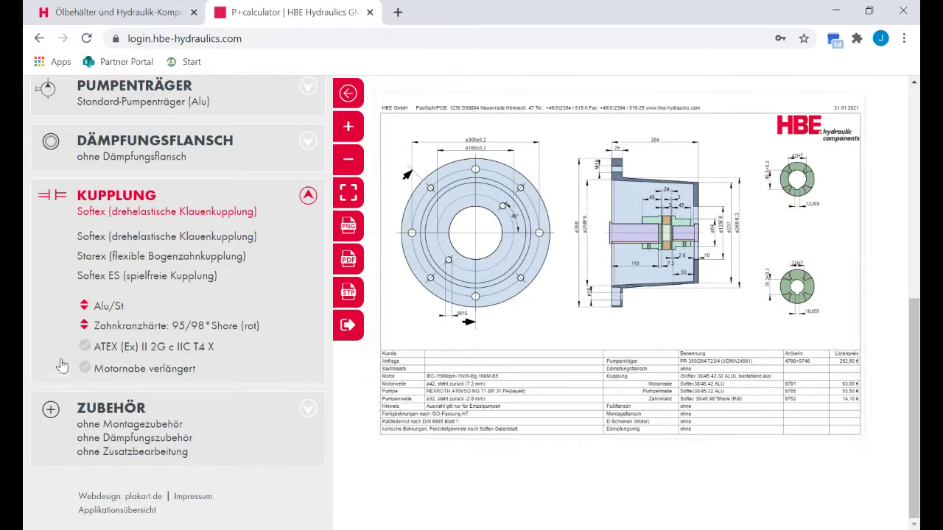
# Step: Try the coupling options ATEX (Ex) II 2G c IIC T4 X and Motornabe verlängert, disable both again, and close the coupling settings
pyautogui.click(84, 346)
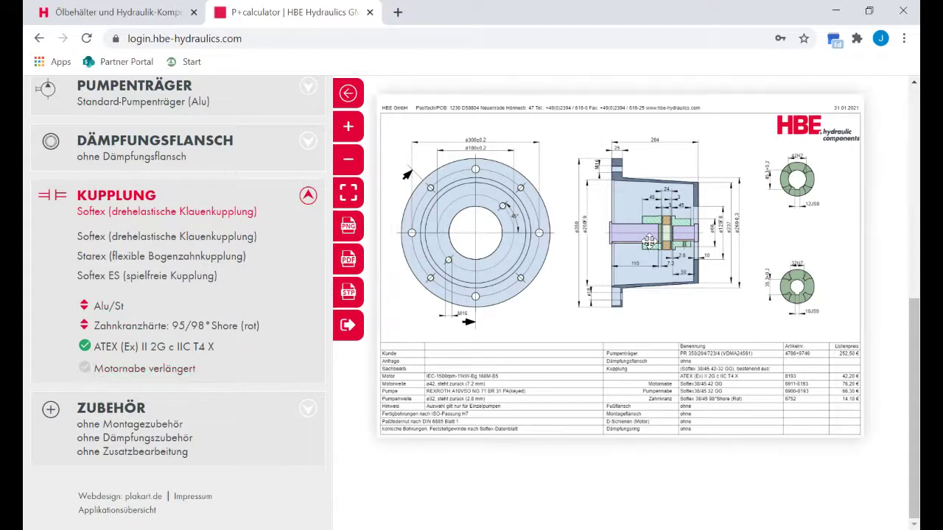
pyautogui.click(109, 368)
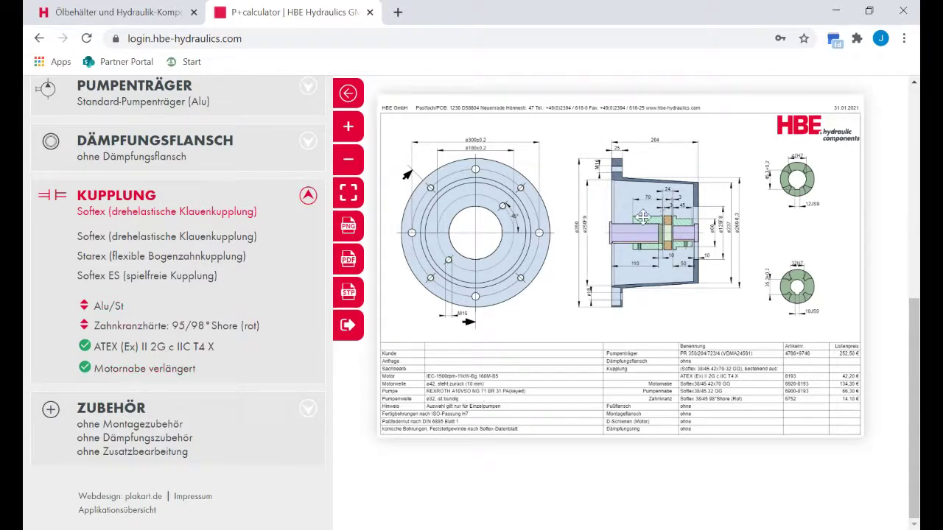
pyautogui.click(86, 367)
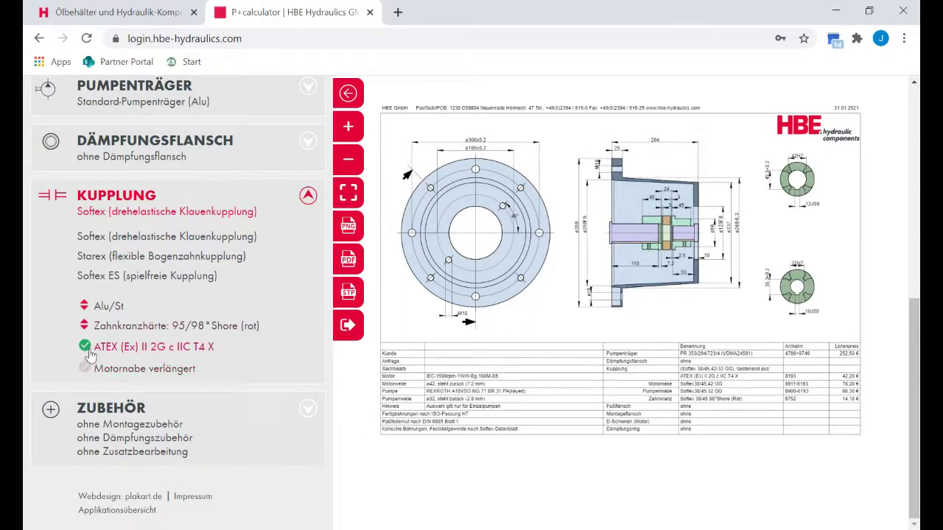
pyautogui.click(87, 352)
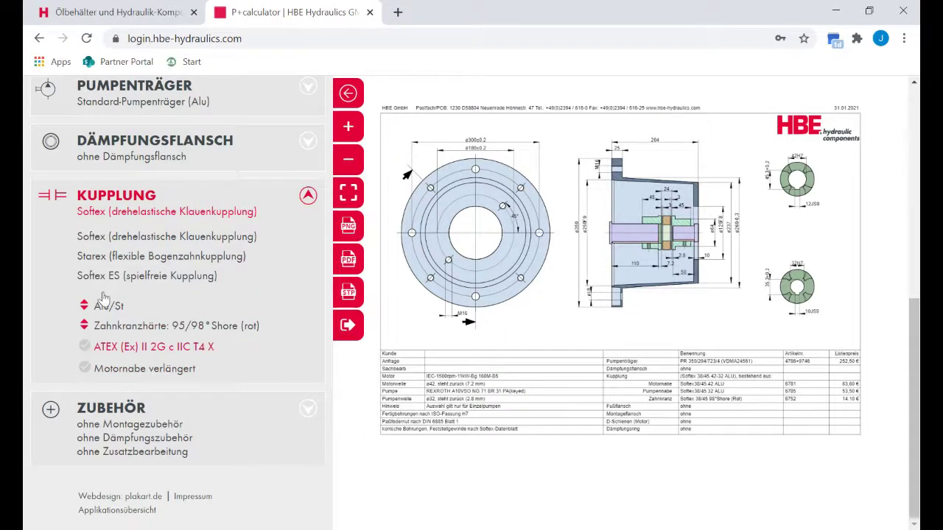
pyautogui.click(308, 195)
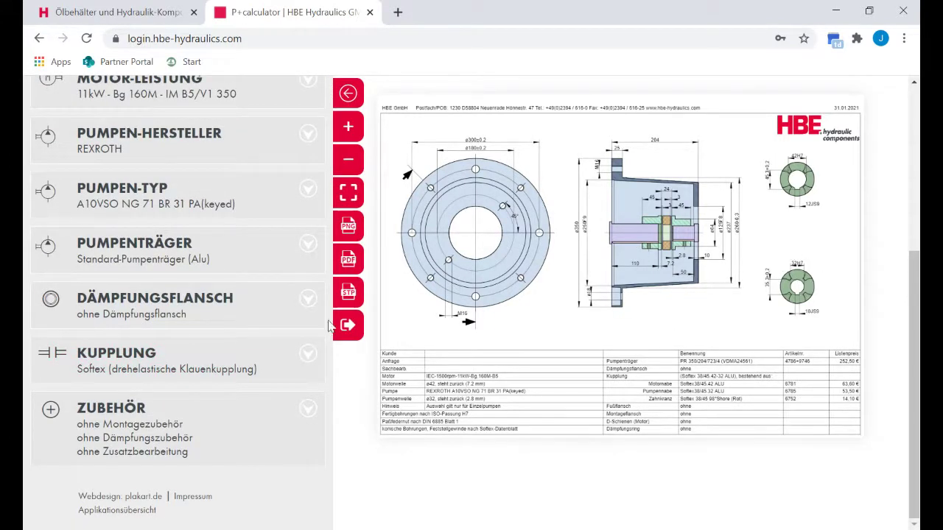
# Step: Change the pump type to A10VSO NG 71 BR 31 RA(verzahnt) and close the pump type list
pyautogui.click(309, 198)
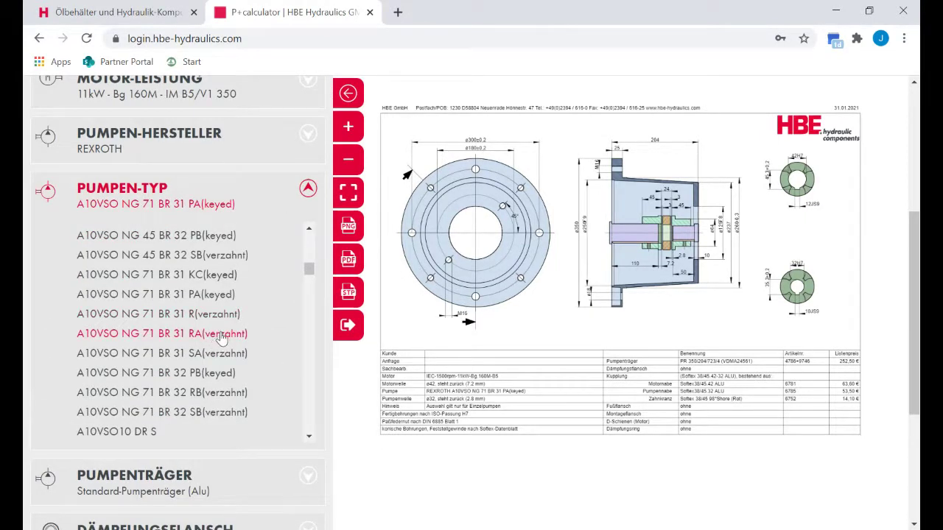
pyautogui.click(221, 336)
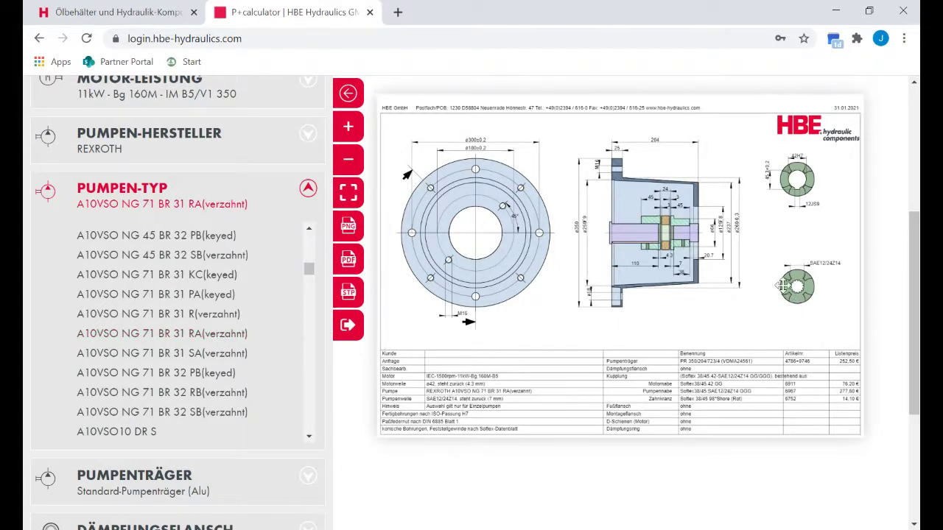
pyautogui.click(308, 189)
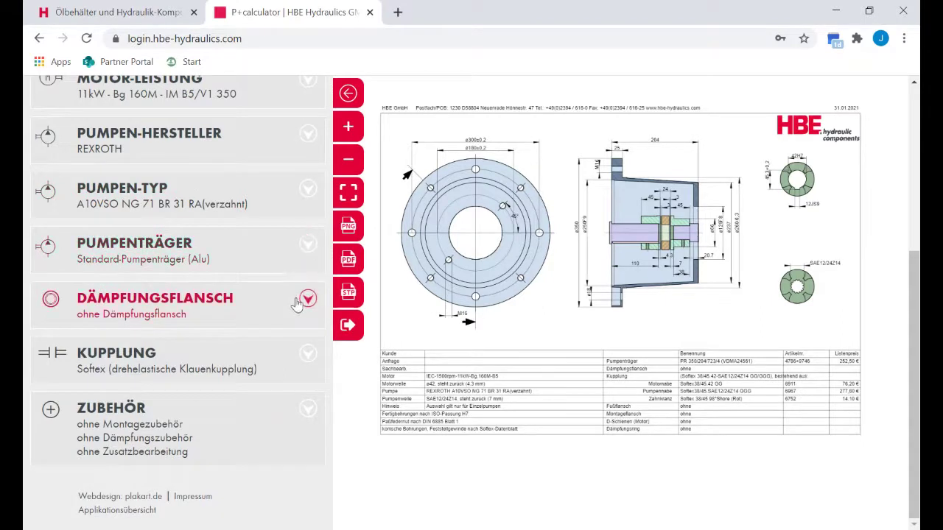
# Step: Enable the Klemmnabe option for the Softex coupling and close the coupling settings
pyautogui.click(294, 364)
pyautogui.scroll(-1, 298, 377)
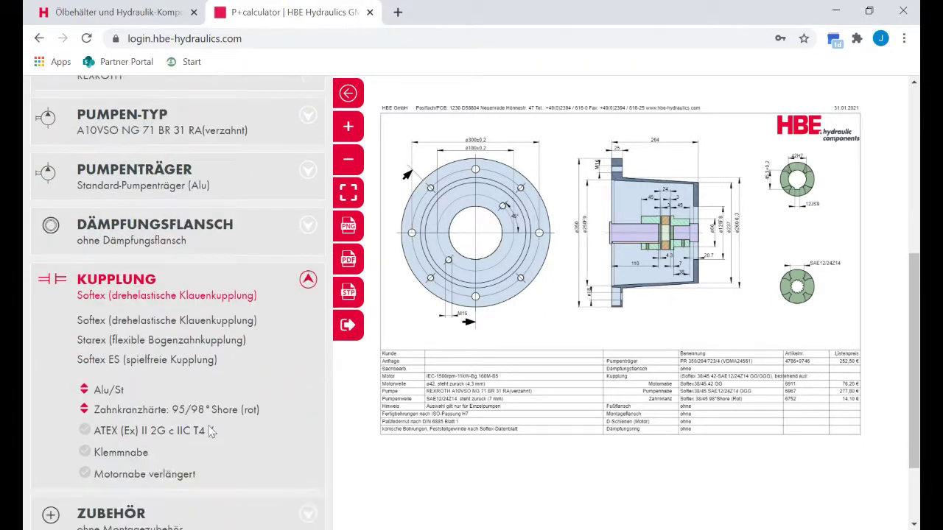
pyautogui.click(148, 454)
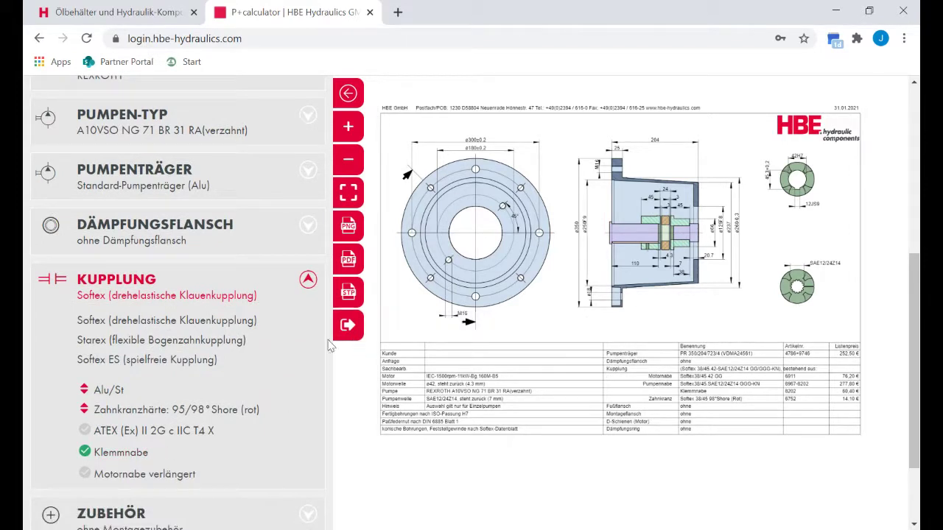
pyautogui.click(307, 282)
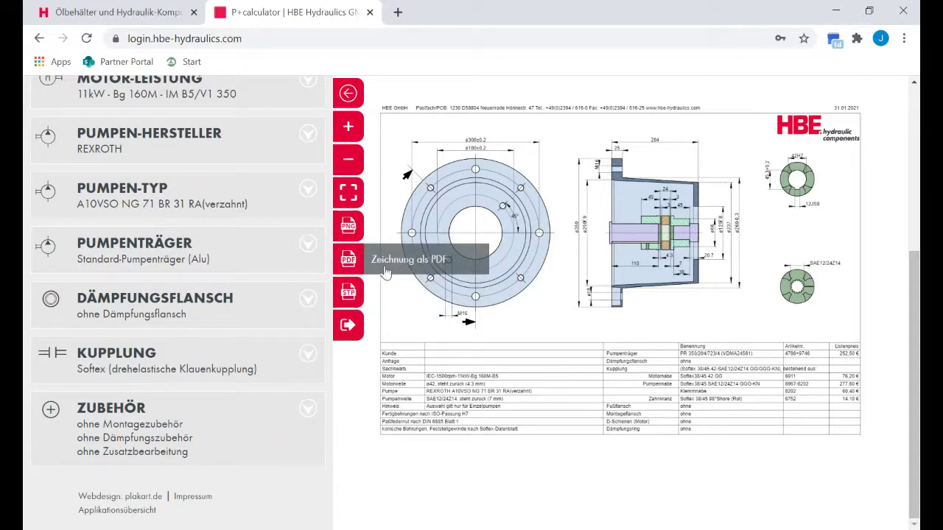
# Step: Log out of the calculator and open the P+Calculator login page from the HBE website's home page
pyautogui.click(343, 329)
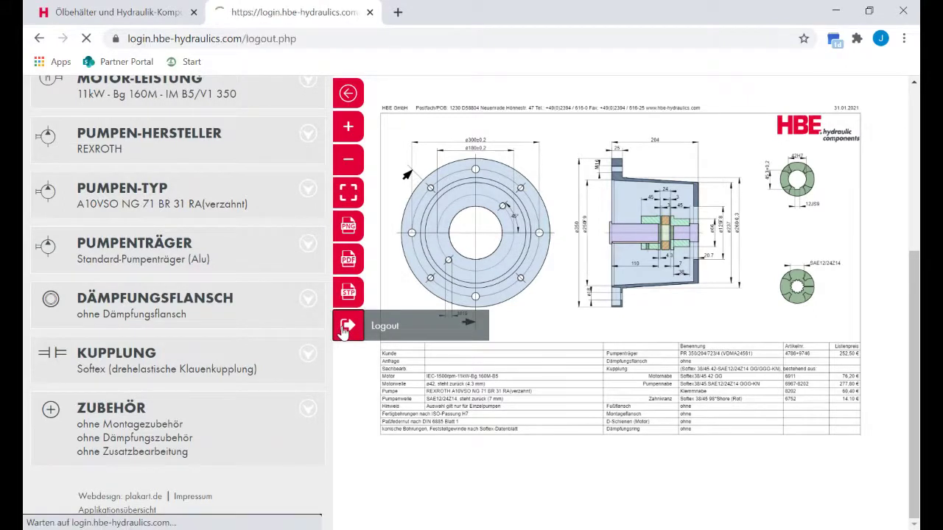
pyautogui.click(171, 13)
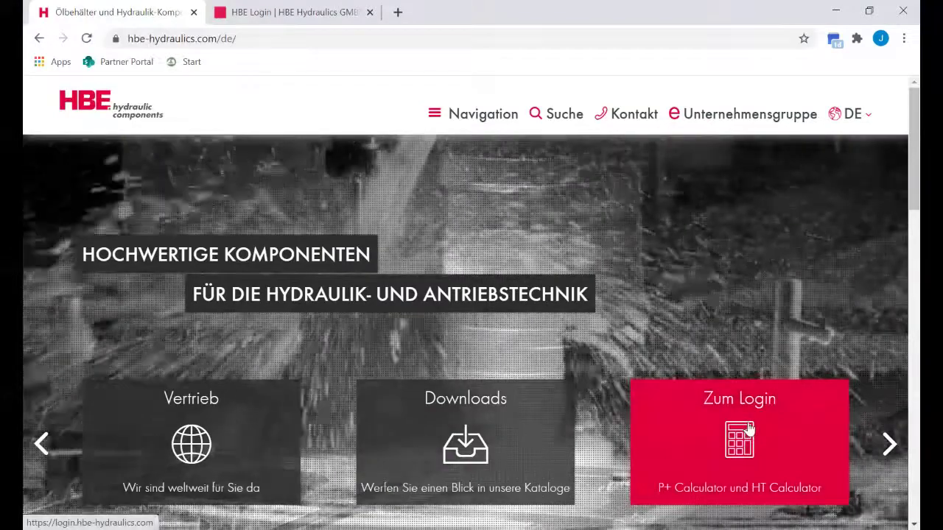
pyautogui.click(745, 431)
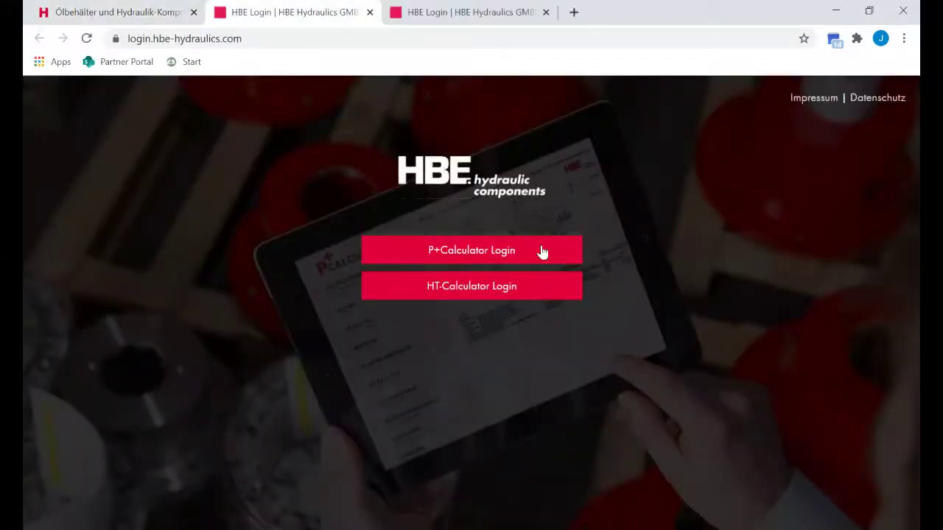
pyautogui.click(485, 254)
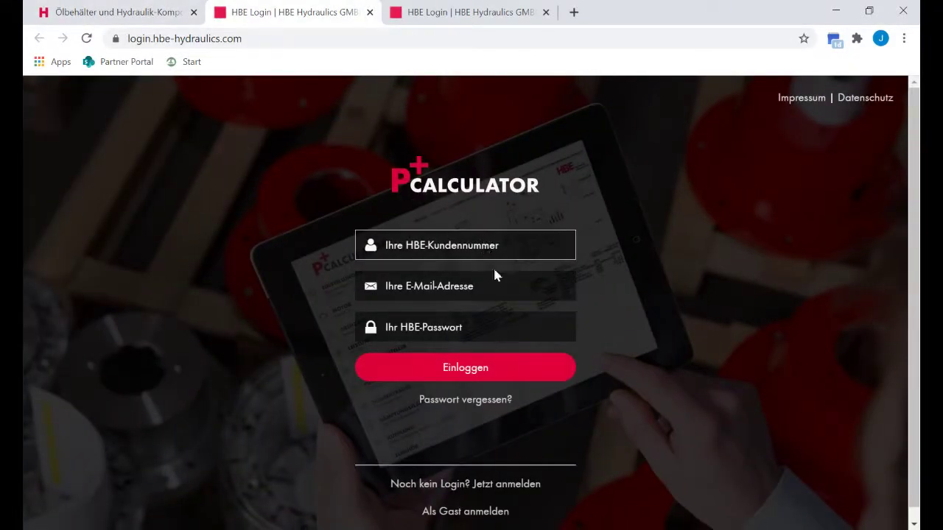
# Step: Open the registration form for a new P+Calculator login and review its customer fields, net price and consent options, and guest access request
pyautogui.scroll(-1, 627, 298)
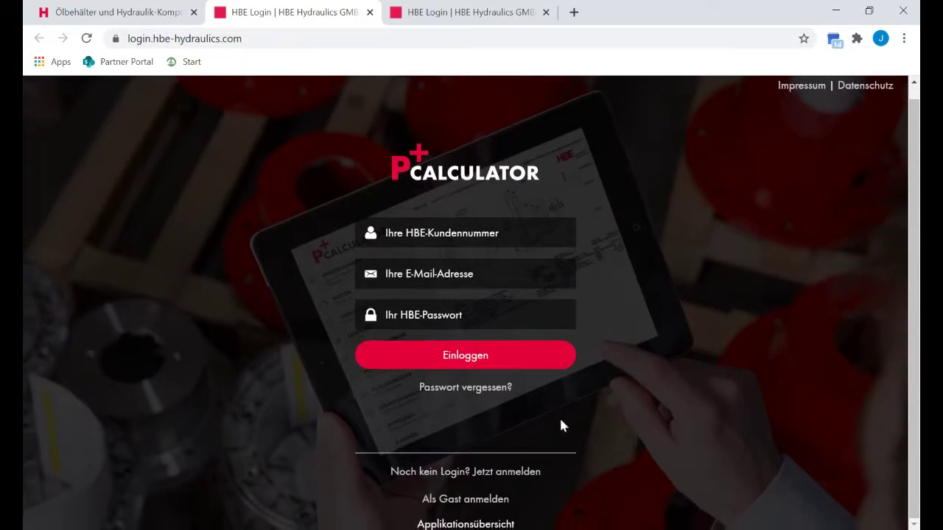
pyautogui.click(500, 482)
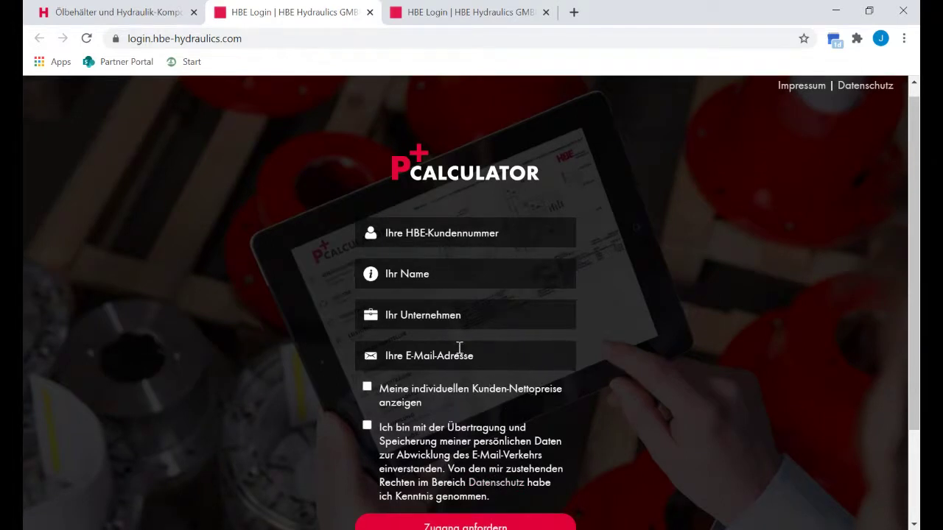
pyautogui.scroll(-1, 589, 380)
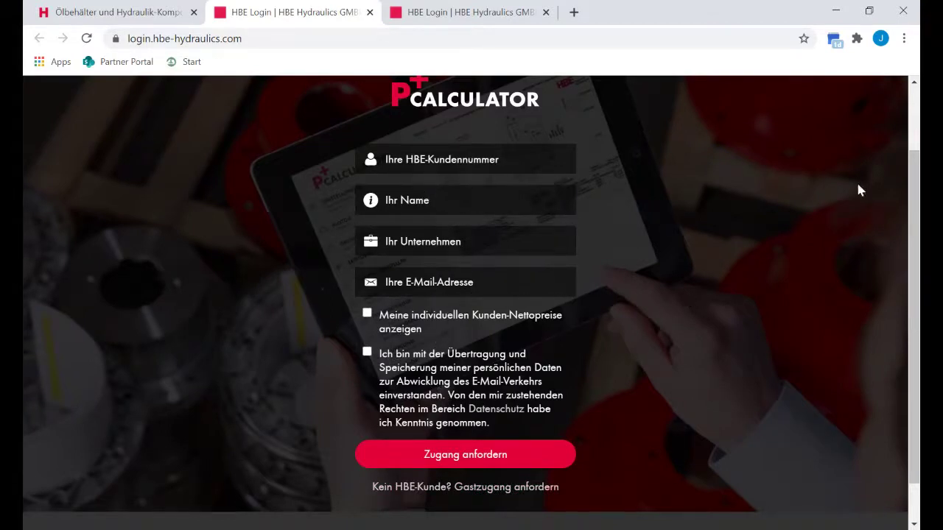
pyautogui.scroll(2, 880, 125)
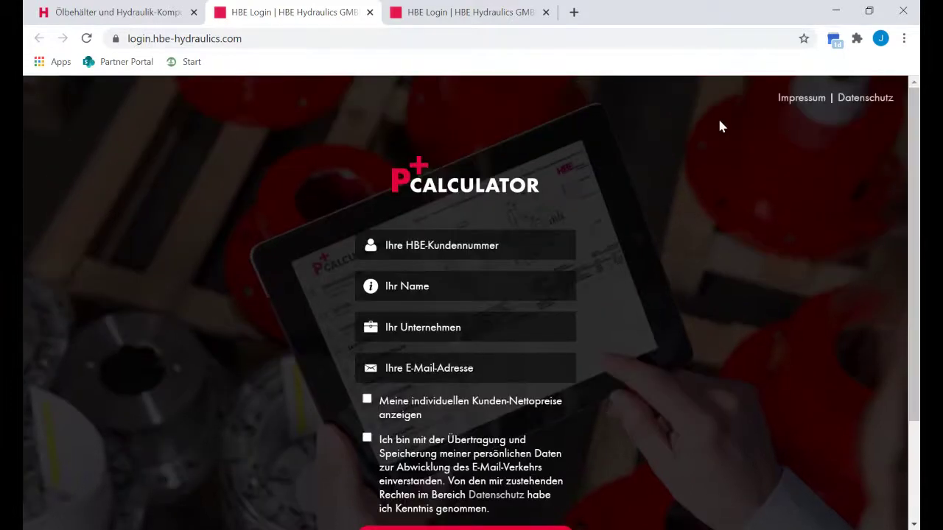
pyautogui.moveTo(536, 13)
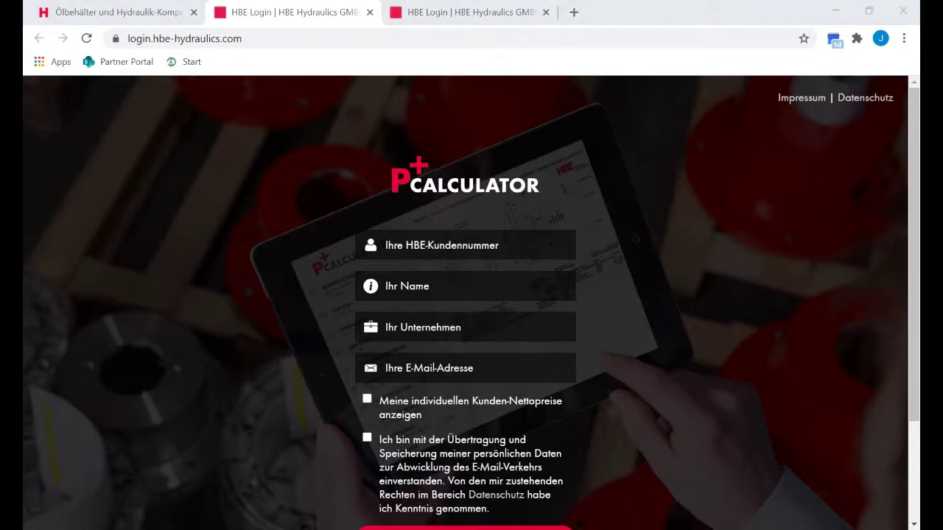
pyautogui.click(875, 289)
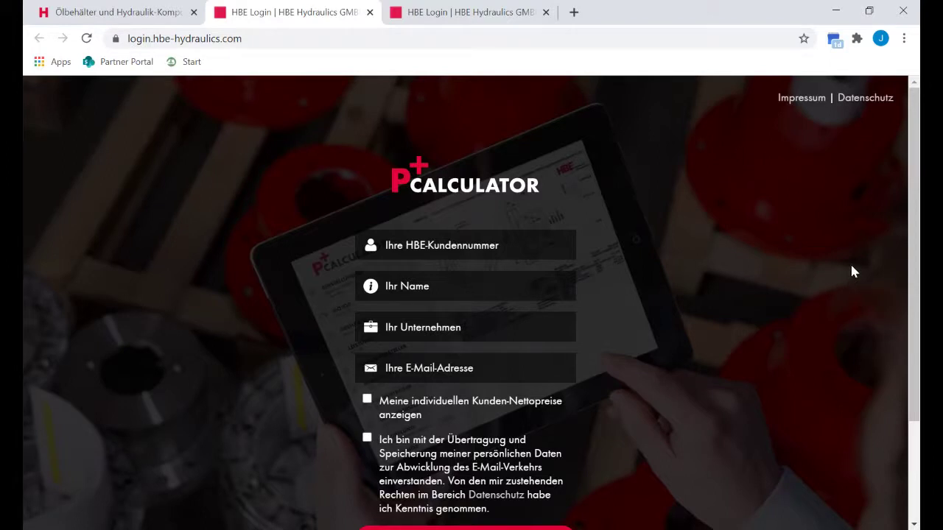
pyautogui.scroll(-3, 851, 271)
pyautogui.scroll(1, 850, 271)
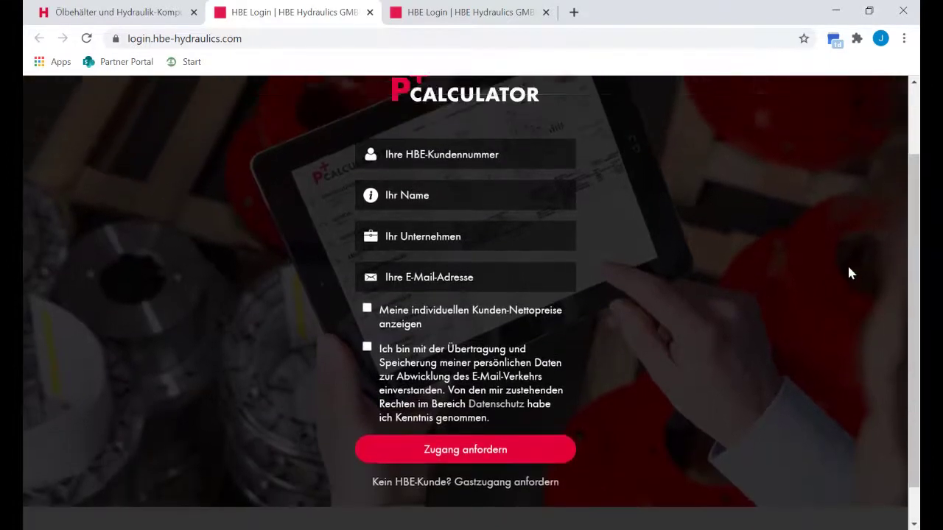
pyautogui.scroll(-1, 851, 273)
pyautogui.scroll(1, 848, 273)
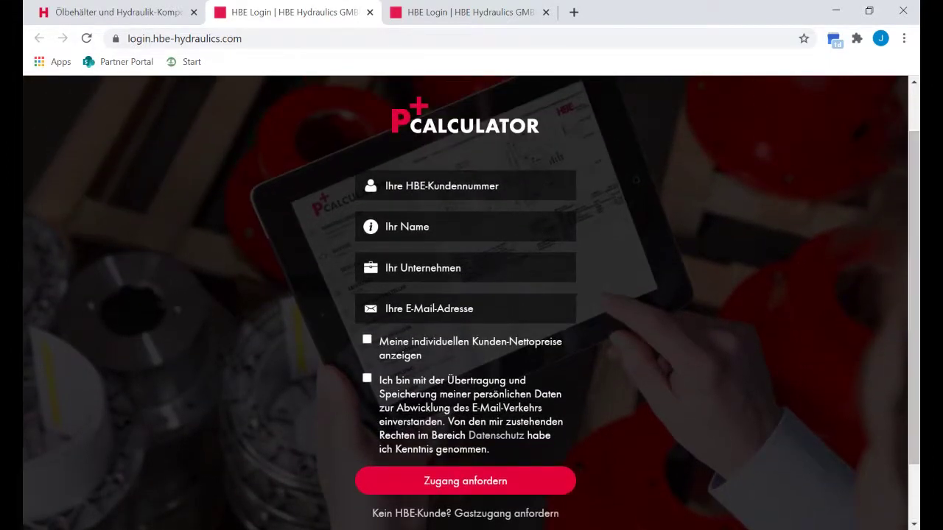